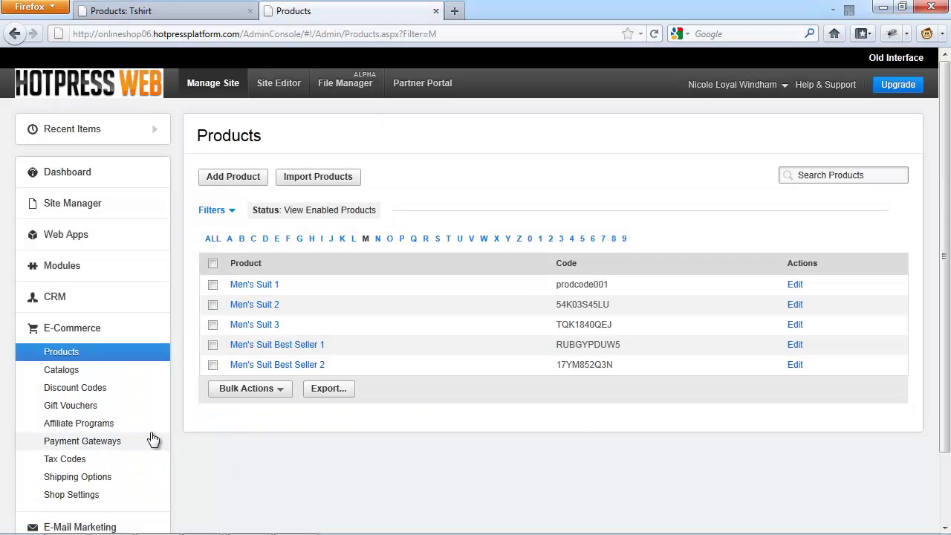
Download the product import template Product_Import_File-1.xls and open it in Excel
{"action": "left_click", "coordinate": [329, 182]}
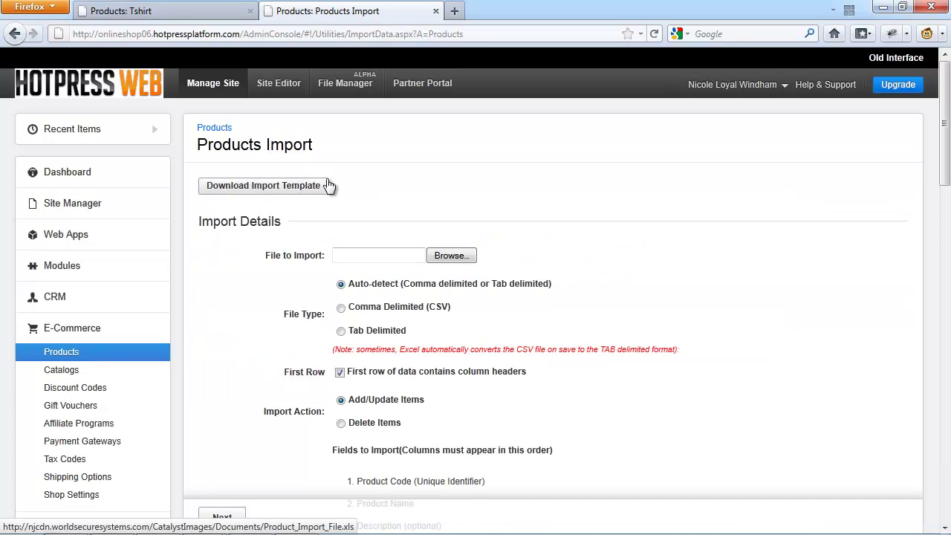
{"action": "left_click", "coordinate": [256, 190]}
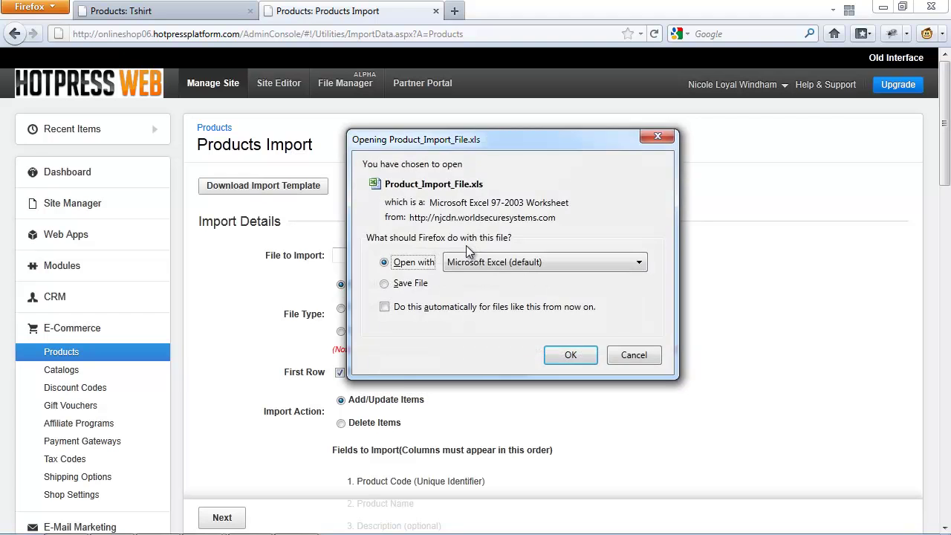
{"action": "key", "text": "Escape"}
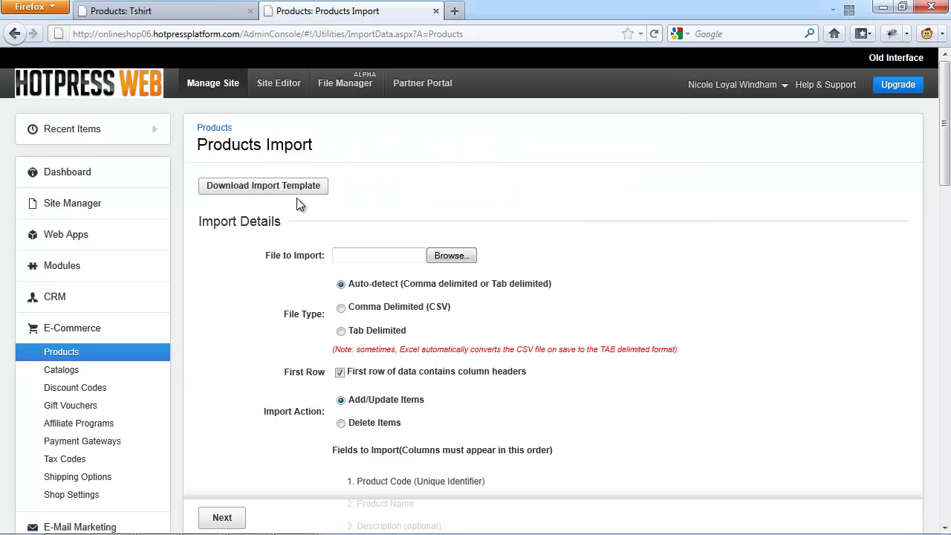
{"action": "left_click", "coordinate": [299, 189]}
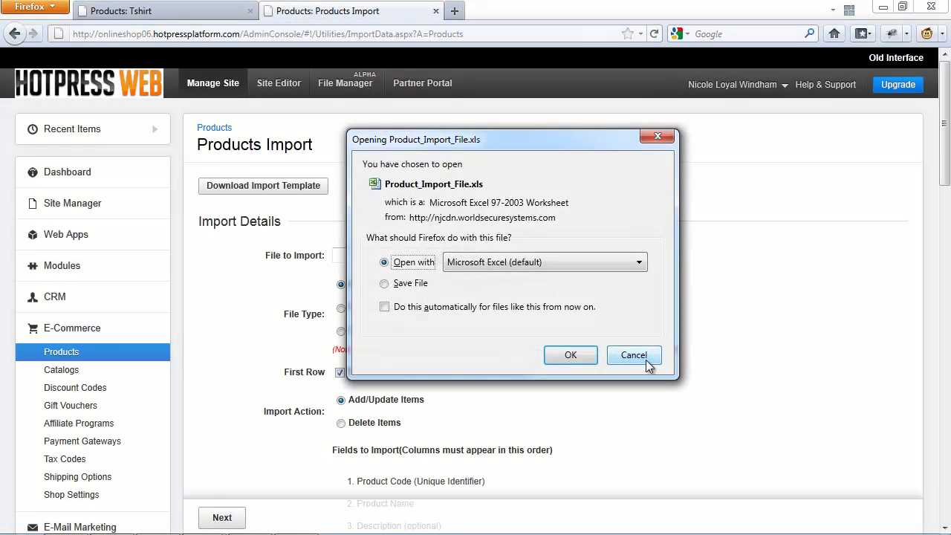
{"action": "left_click", "coordinate": [582, 361]}
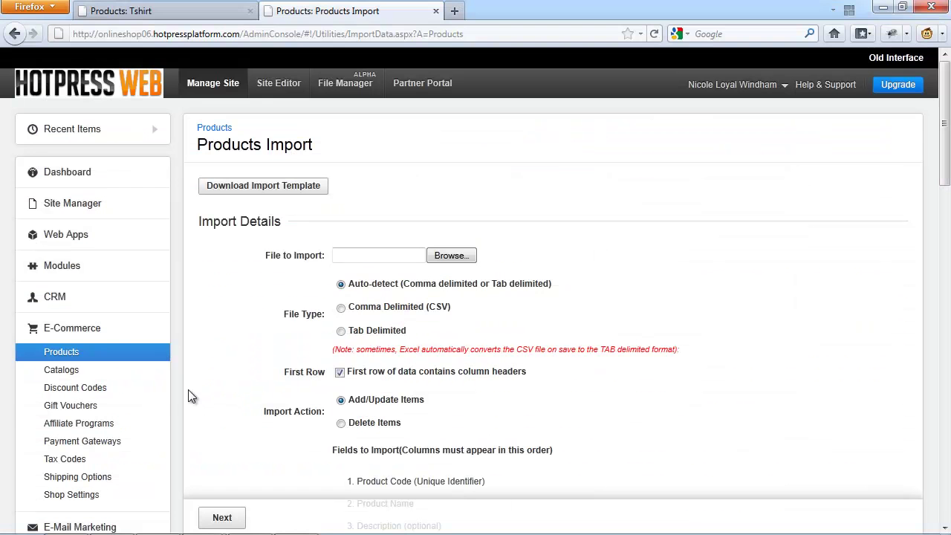
Export all product records as ProductExport.xls and open it in Excel
{"action": "left_click", "coordinate": [77, 356]}
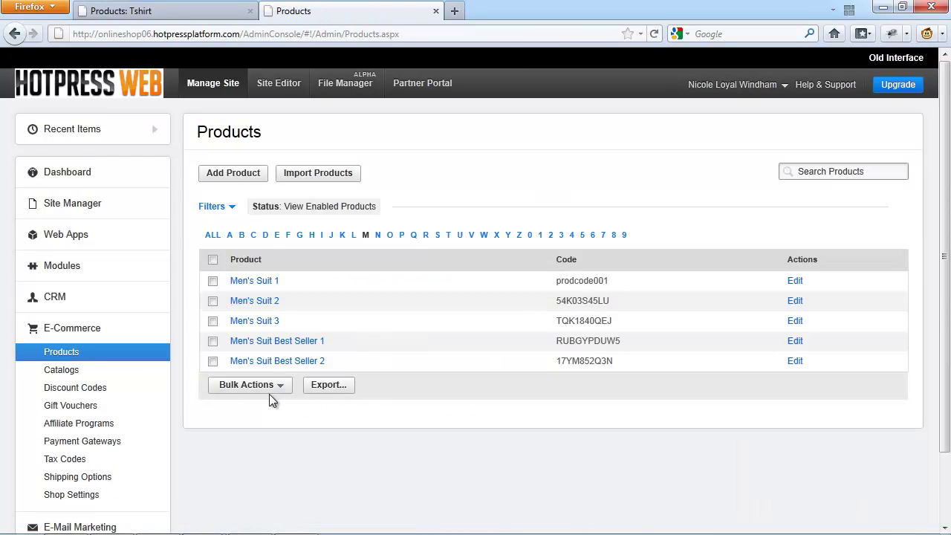
{"action": "left_click", "coordinate": [323, 388]}
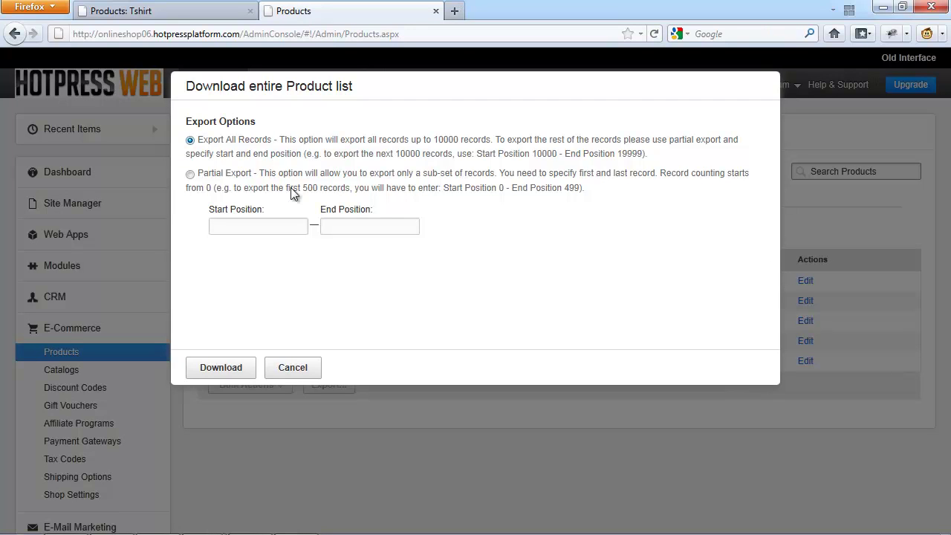
{"action": "left_click", "coordinate": [226, 376]}
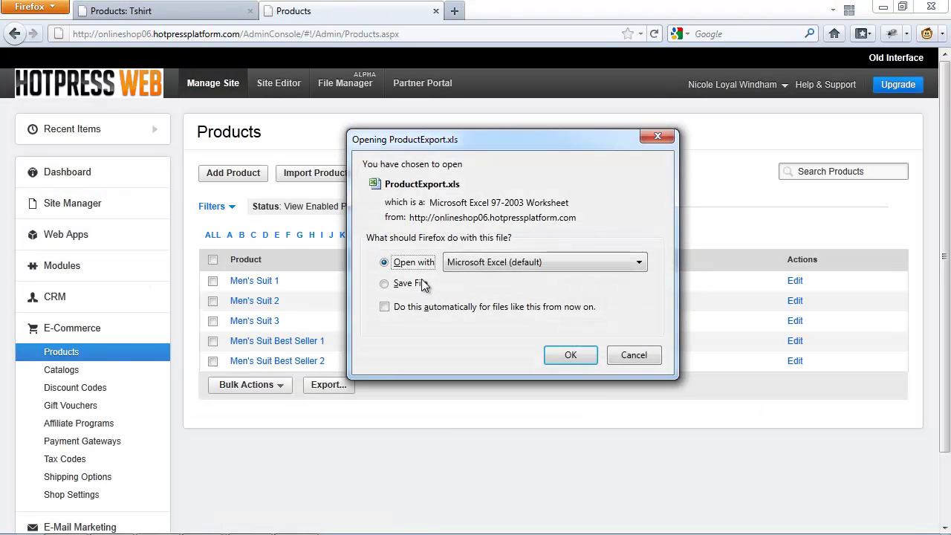
{"action": "left_click", "coordinate": [582, 358]}
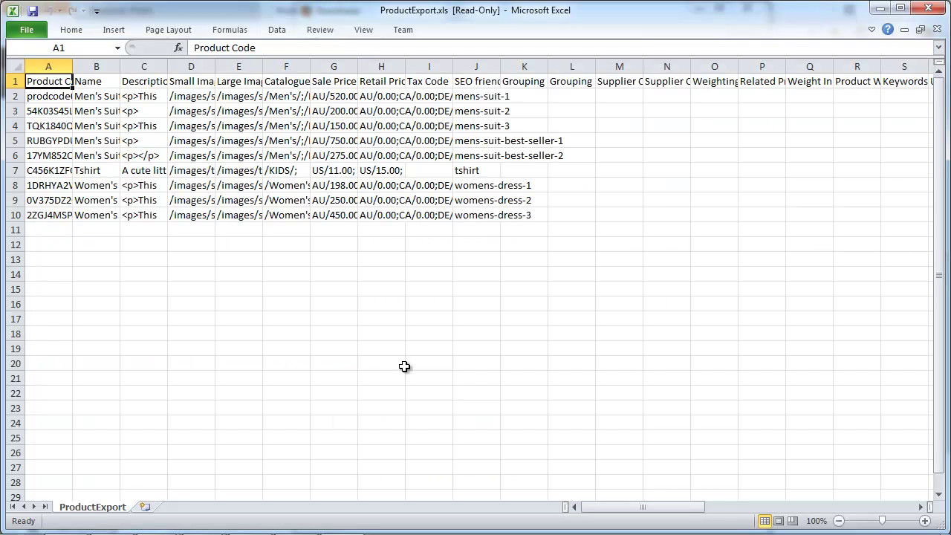
Widen the Description, Name, Product Code, Small Image and Large Image columns
{"action": "left_click_drag", "start_coordinate": [167, 67], "coordinate": [256, 68]}
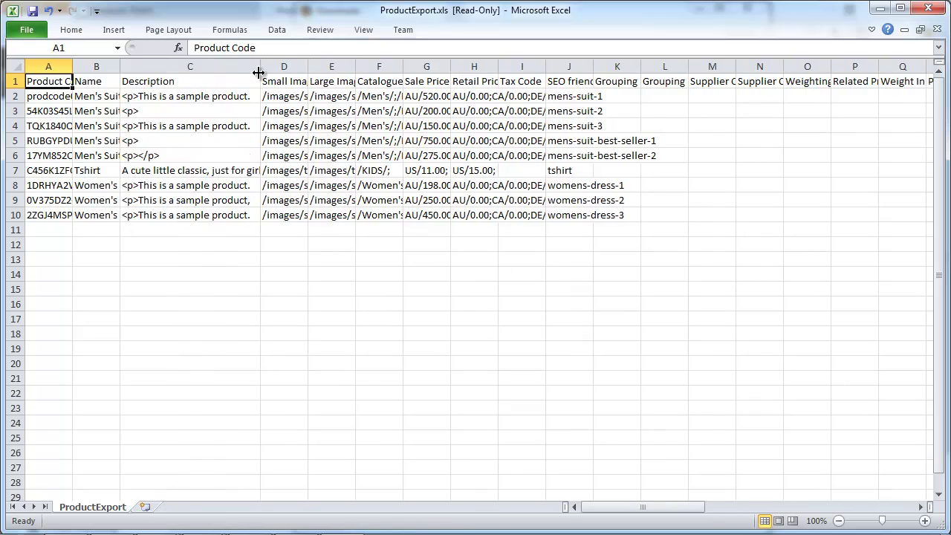
{"action": "double_click", "coordinate": [120, 67]}
{"action": "left_click_drag", "start_coordinate": [72, 67], "coordinate": [150, 67]}
{"action": "left_click", "coordinate": [428, 66]}
{"action": "left_click_drag", "start_coordinate": [450, 67], "coordinate": [861, 67]}
{"action": "left_click", "coordinate": [535, 66]}
{"action": "left_click", "coordinate": [651, 312]}
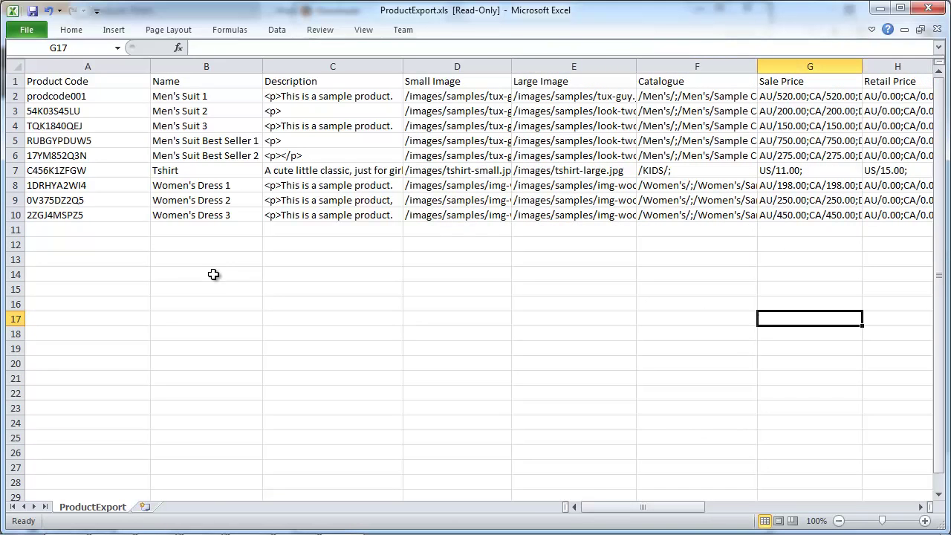
{"action": "left_click", "coordinate": [96, 262]}
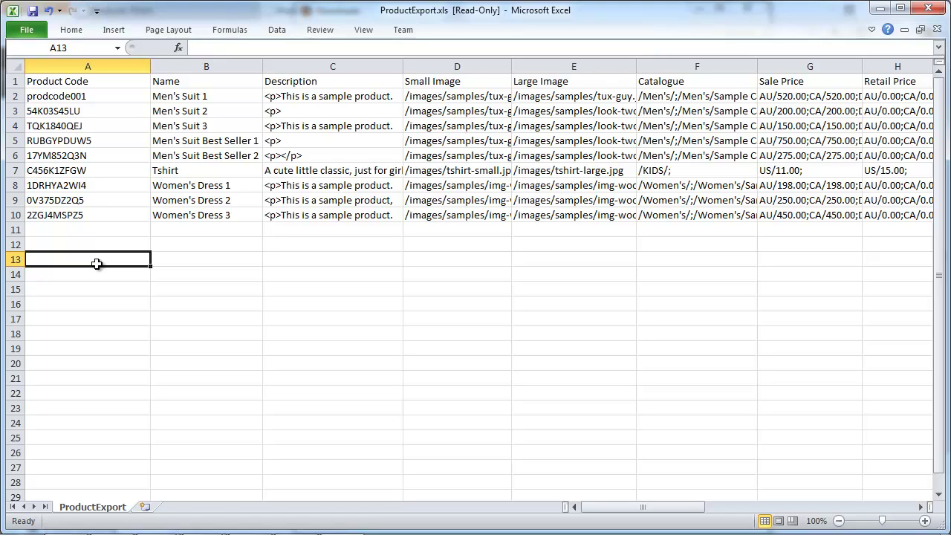
{"action": "key", "text": "Down"}
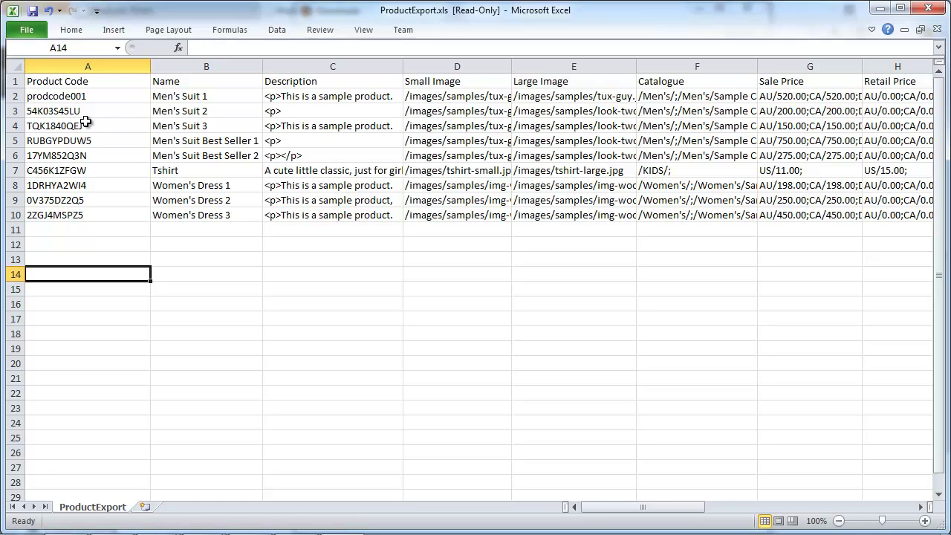
Widen the Name column, check Men's Suit 1's description, and fit both image columns
{"action": "left_click", "coordinate": [201, 233]}
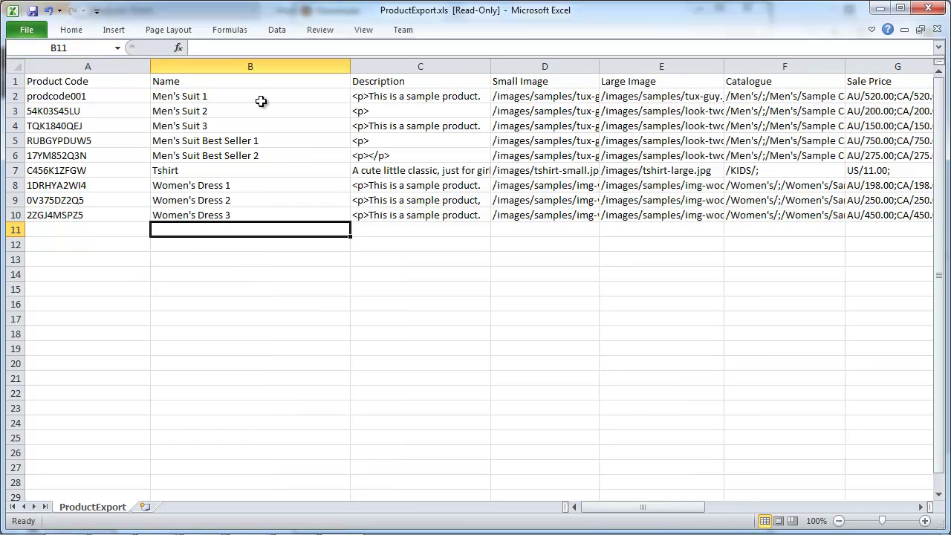
{"action": "left_click", "coordinate": [260, 99]}
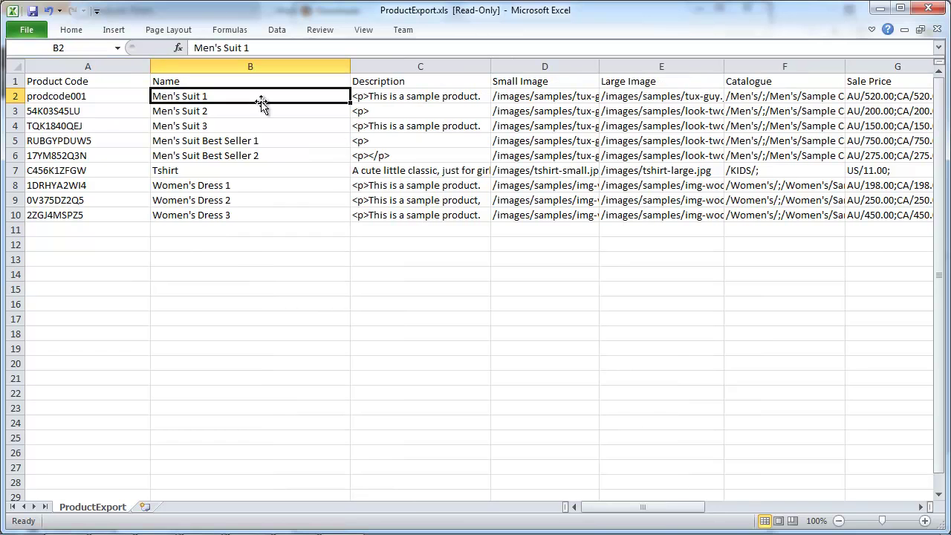
{"action": "left_click", "coordinate": [400, 99]}
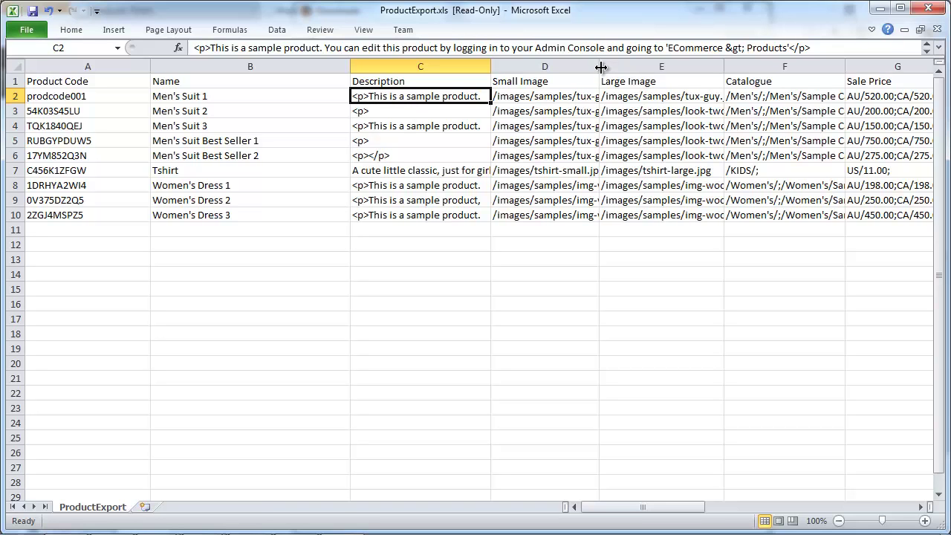
{"action": "left_click_drag", "start_coordinate": [599, 66], "coordinate": [645, 66]}
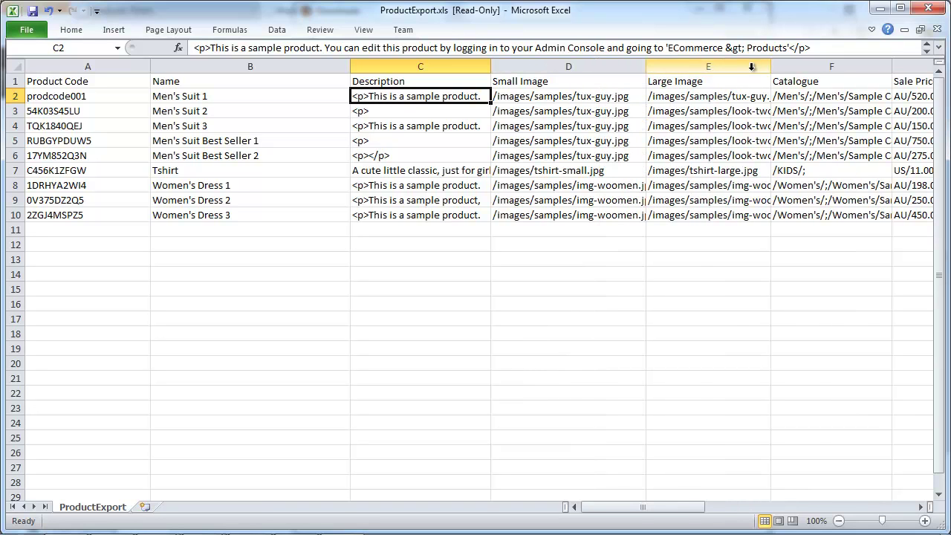
{"action": "double_click", "coordinate": [770, 70]}
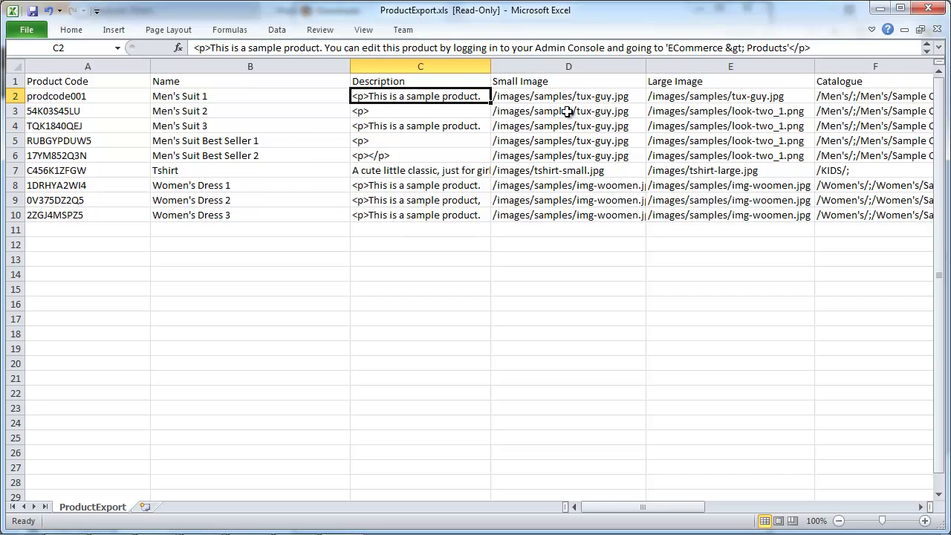
Autofit the Catalogue column and review each product's path, including the Tshirt's /KIDS/;
{"action": "scroll", "coordinate": [567, 111], "scroll_direction": "right", "scroll_amount": 3}
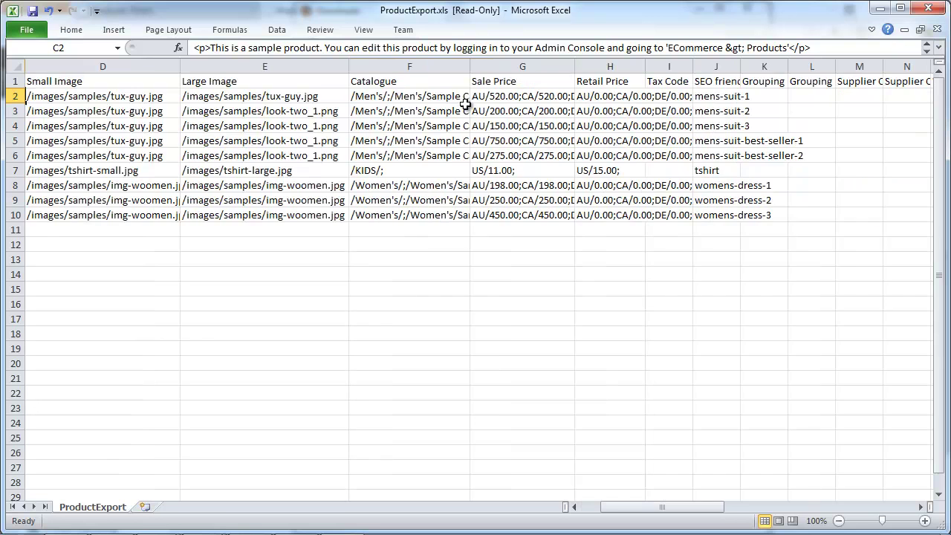
{"action": "double_click", "coordinate": [471, 66]}
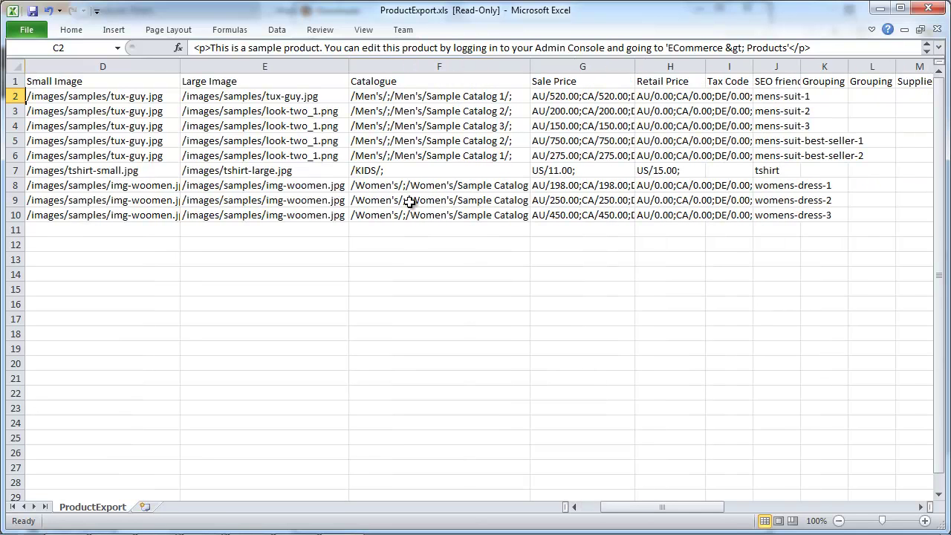
{"action": "left_click", "coordinate": [413, 105]}
{"action": "left_click", "coordinate": [374, 99]}
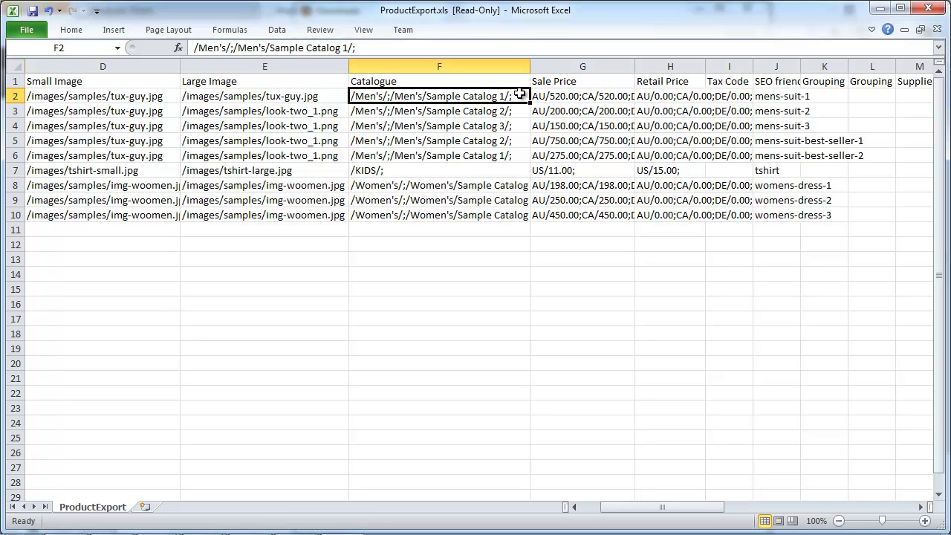
{"action": "left_click", "coordinate": [362, 185]}
{"action": "left_click", "coordinate": [396, 172]}
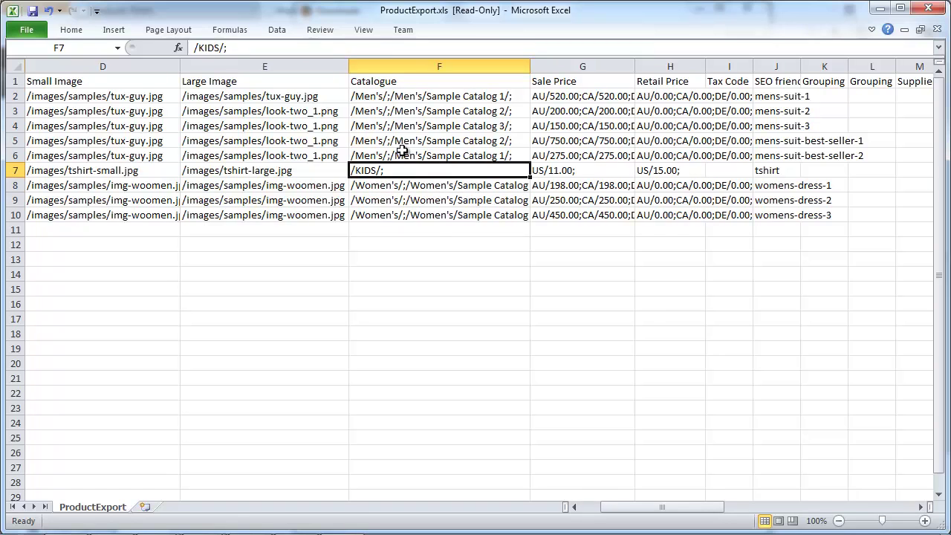
{"action": "left_click", "coordinate": [402, 152]}
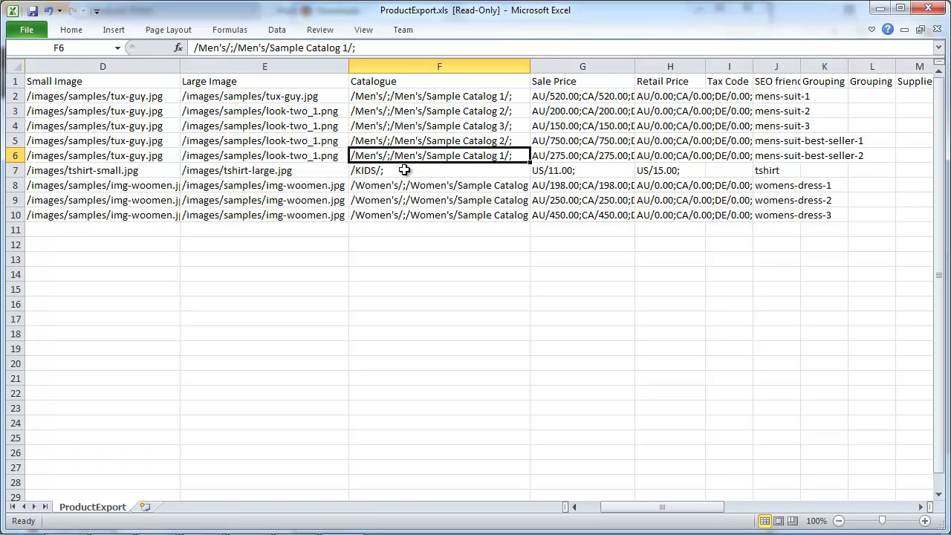
{"action": "left_click", "coordinate": [404, 170]}
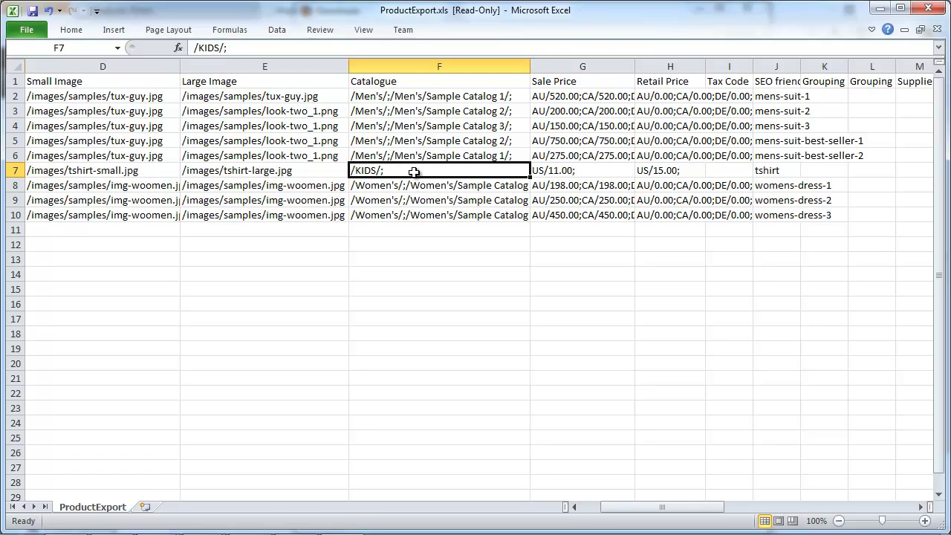
Narrow the Sale Price column so the t-shirt's US/15.00; retail price and Tax Code show fully
{"action": "left_click_drag", "start_coordinate": [690, 513], "coordinate": [697, 514]}
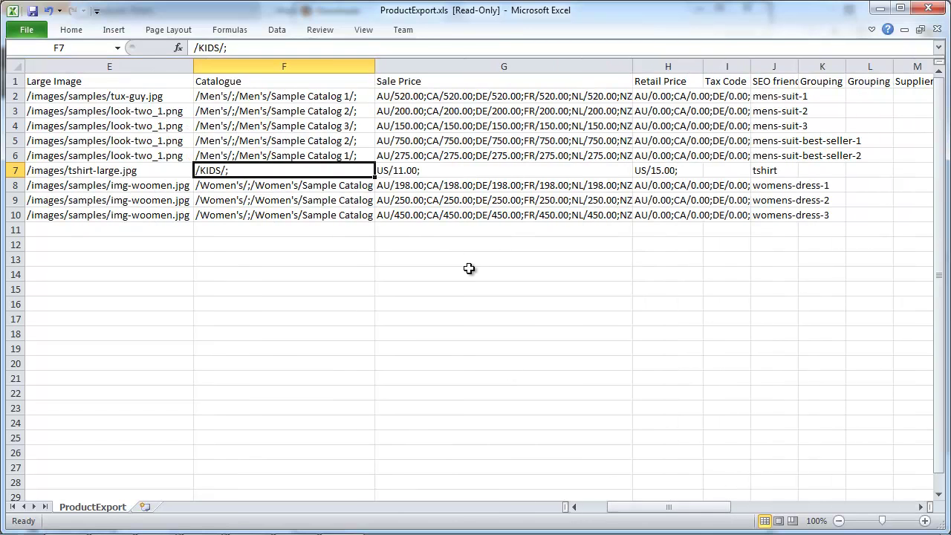
{"action": "left_click", "coordinate": [401, 172]}
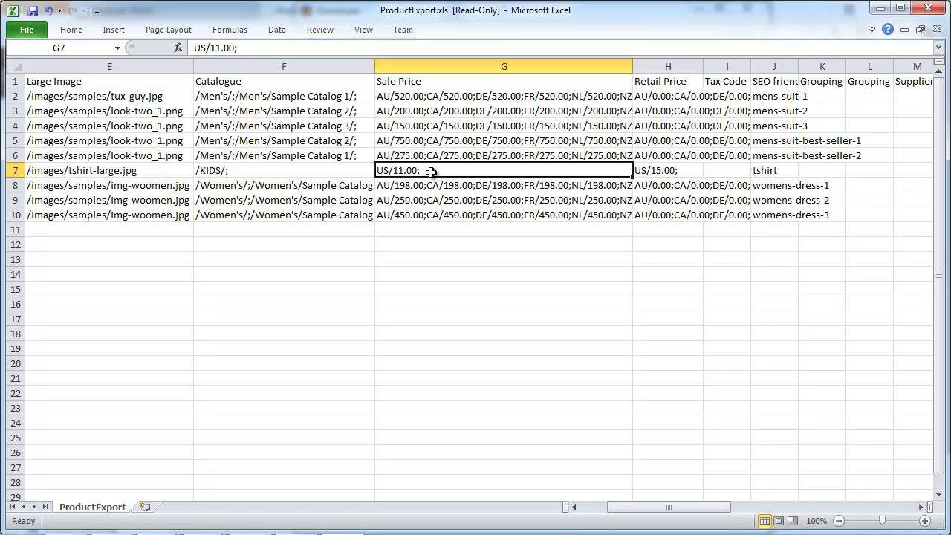
{"action": "left_click", "coordinate": [661, 175]}
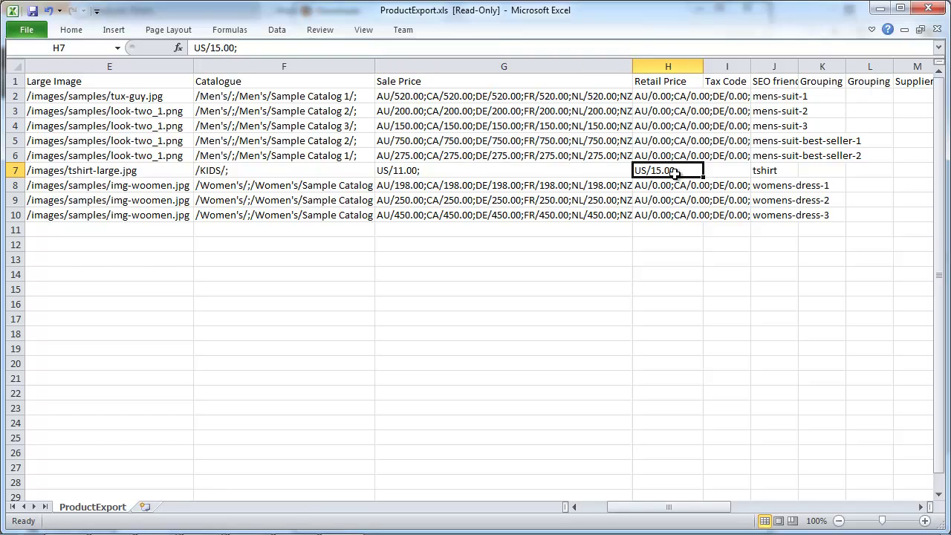
{"action": "left_click_drag", "start_coordinate": [630, 66], "coordinate": [535, 66]}
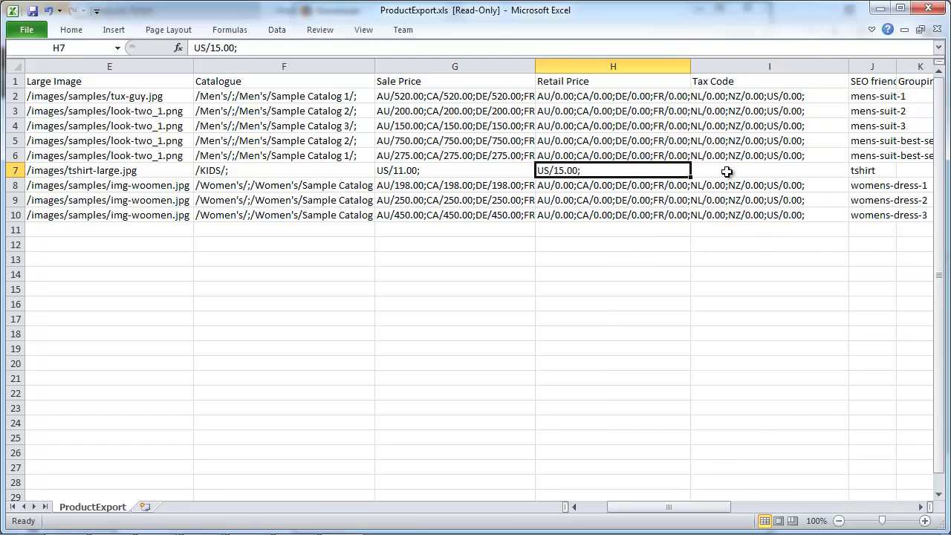
{"action": "left_click", "coordinate": [732, 170]}
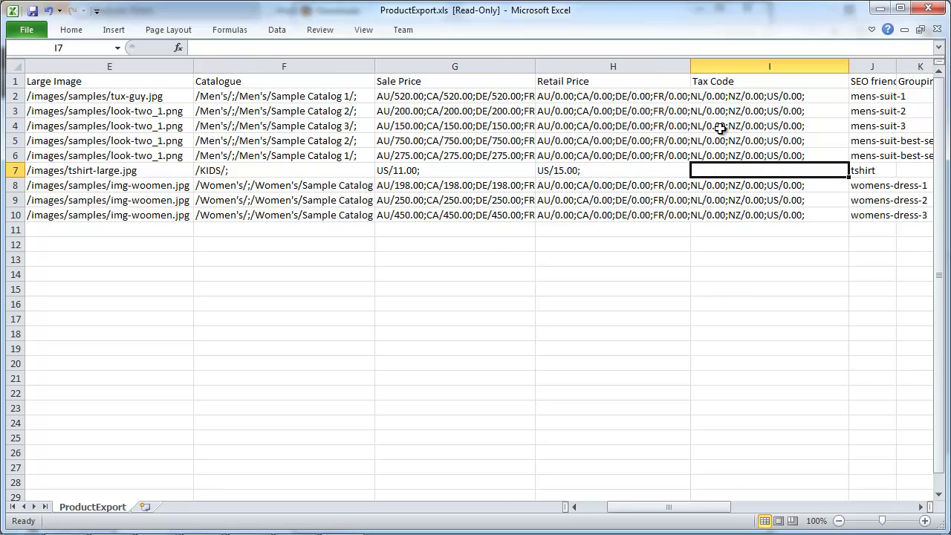
{"action": "scroll", "coordinate": [721, 127], "scroll_direction": "right", "scroll_amount": 2}
{"action": "left_click_drag", "start_coordinate": [548, 67], "coordinate": [657, 66]}
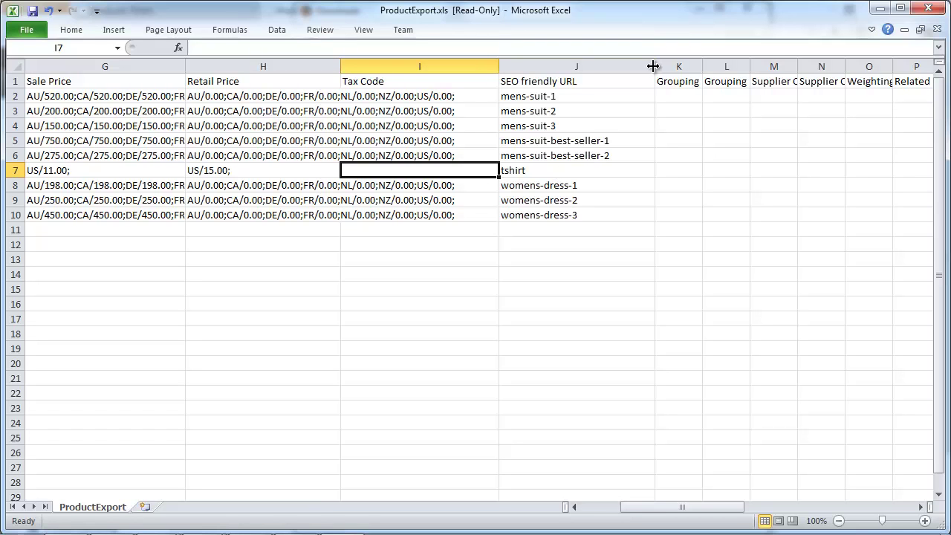
Resize the SEO friendly URL and first Grouping columns, then scroll back toward column A
{"action": "left_click_drag", "start_coordinate": [653, 66], "coordinate": [696, 66]}
{"action": "left_click_drag", "start_coordinate": [791, 67], "coordinate": [836, 66]}
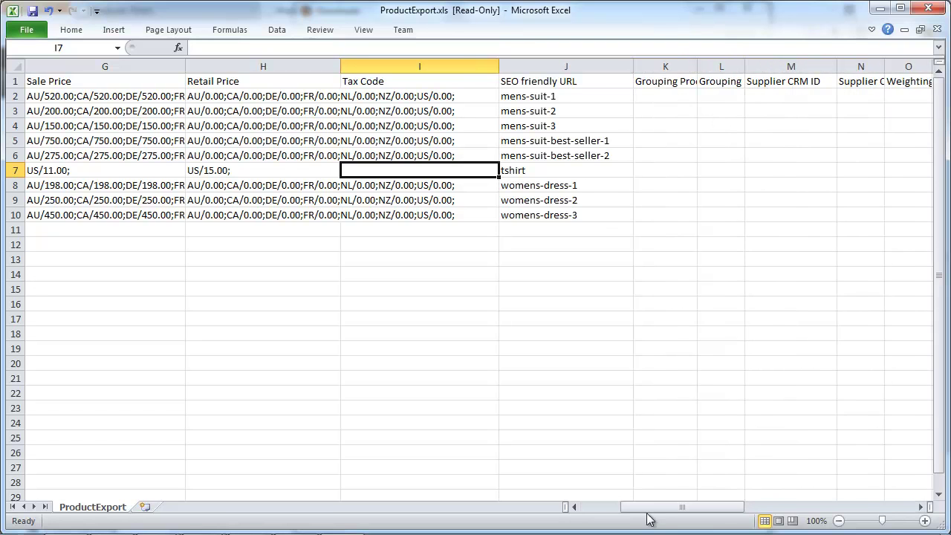
{"action": "left_click_drag", "start_coordinate": [651, 507], "coordinate": [674, 507]}
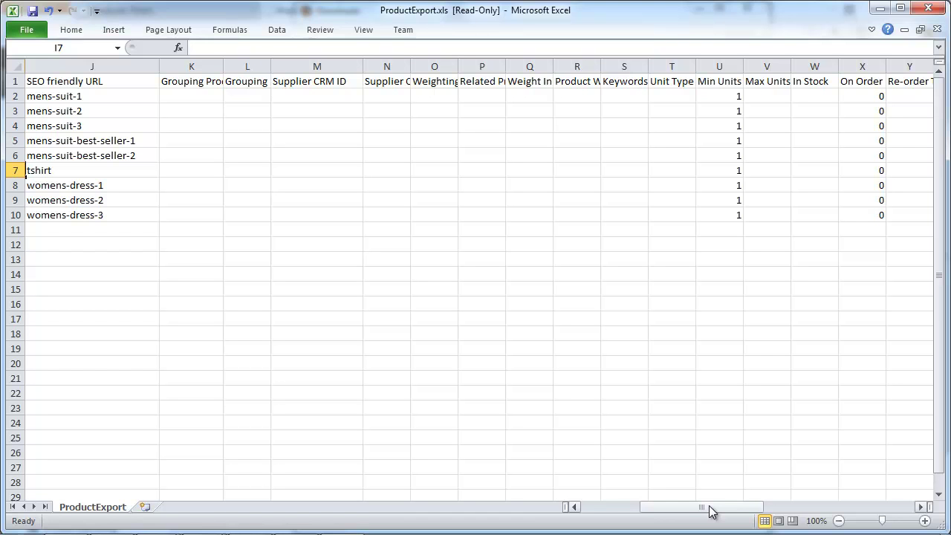
{"action": "left_click_drag", "start_coordinate": [709, 511], "coordinate": [646, 511]}
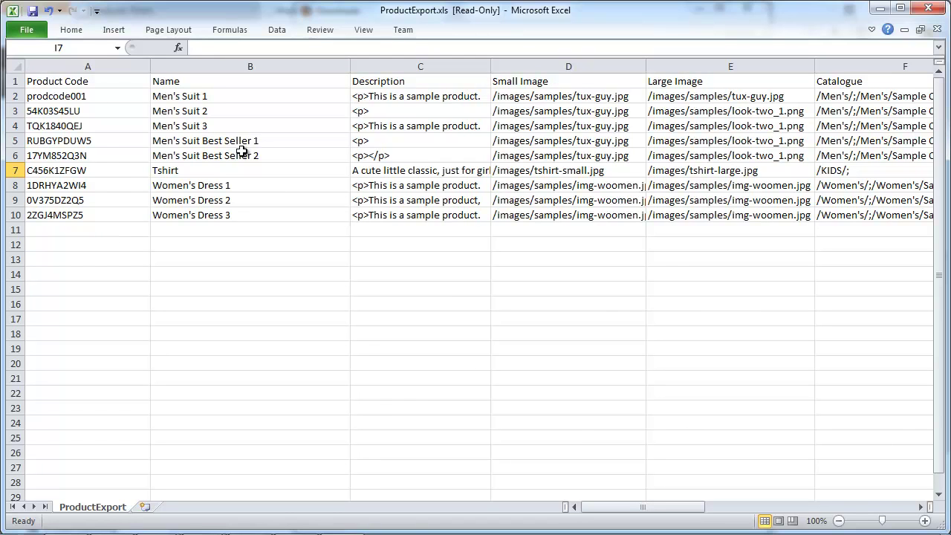
{"action": "left_click", "coordinate": [91, 230]}
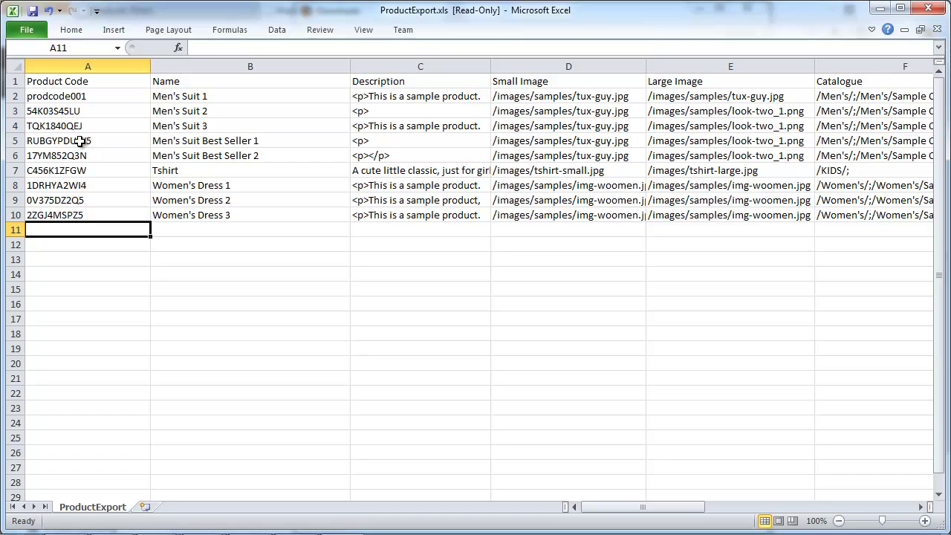
Save the sheet to the Desktop as products.csv in CSV (Comma delimited) format, keeping CSV
{"action": "key", "text": "F12"}
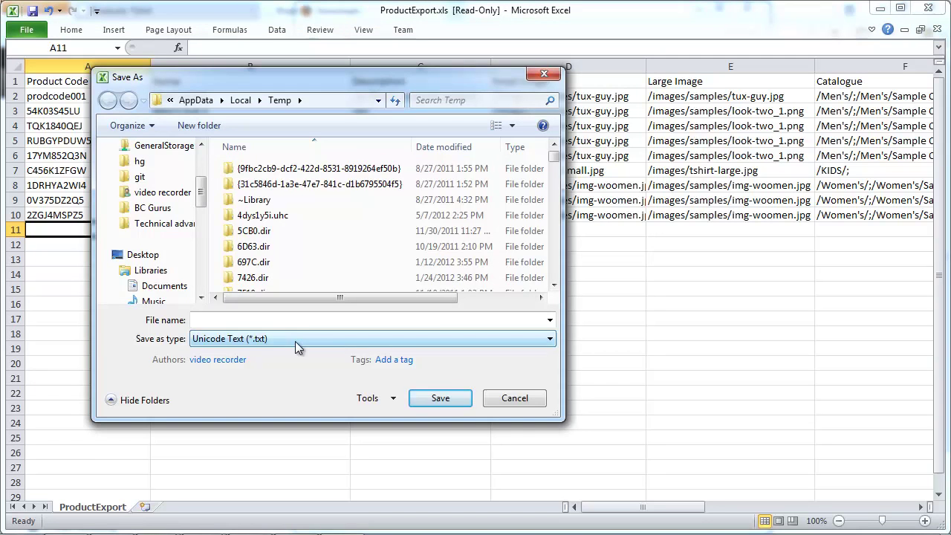
{"action": "left_click", "coordinate": [295, 341]}
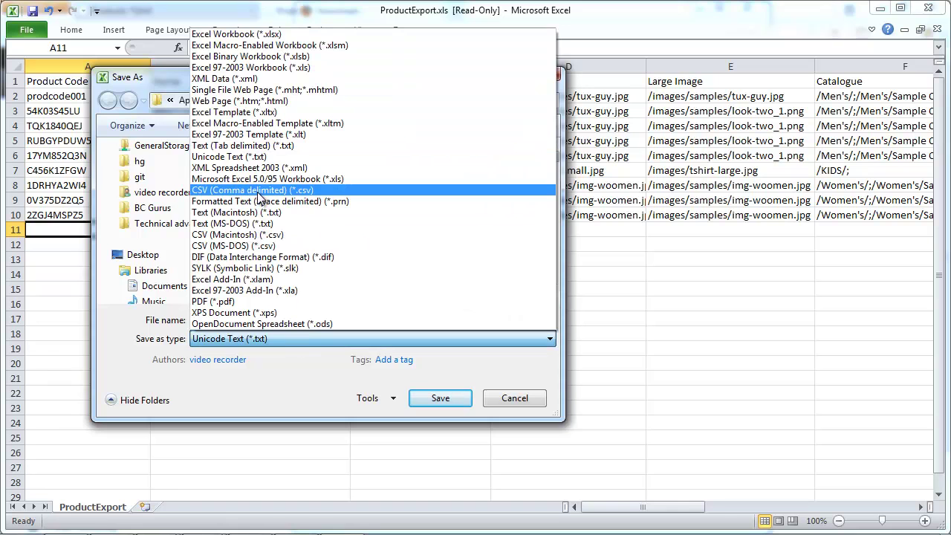
{"action": "left_click", "coordinate": [258, 192]}
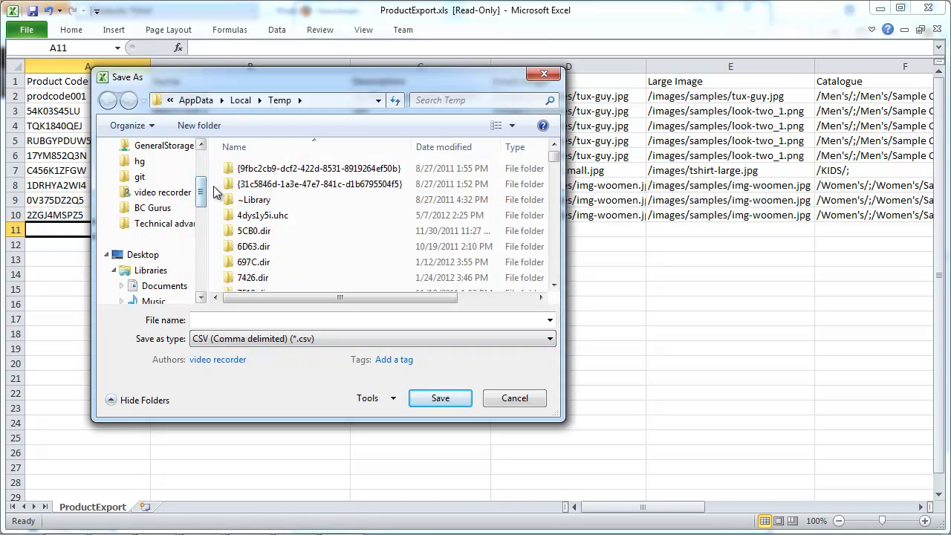
{"action": "scroll", "coordinate": [160, 202], "scroll_direction": "up", "scroll_amount": 3}
{"action": "left_click", "coordinate": [159, 200]}
{"action": "left_click", "coordinate": [223, 319]}
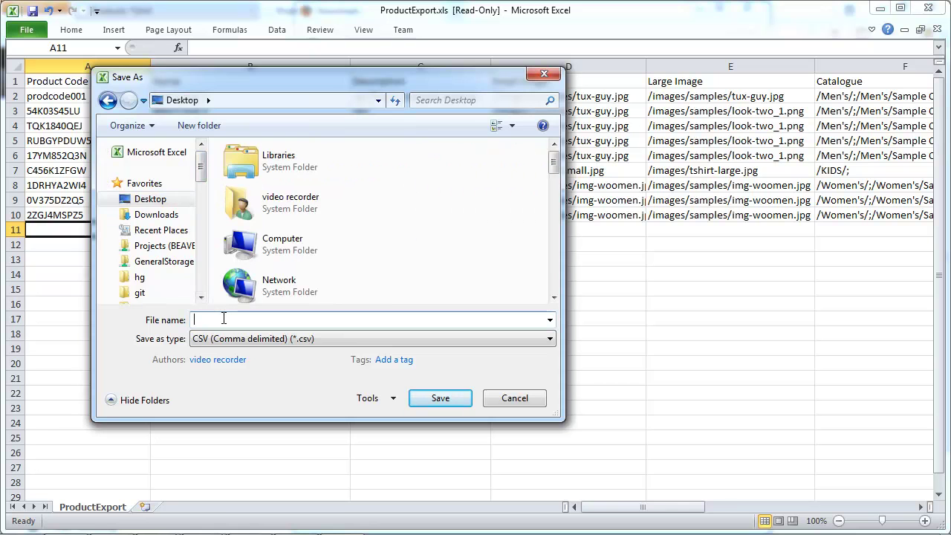
{"action": "type", "text": "products"}
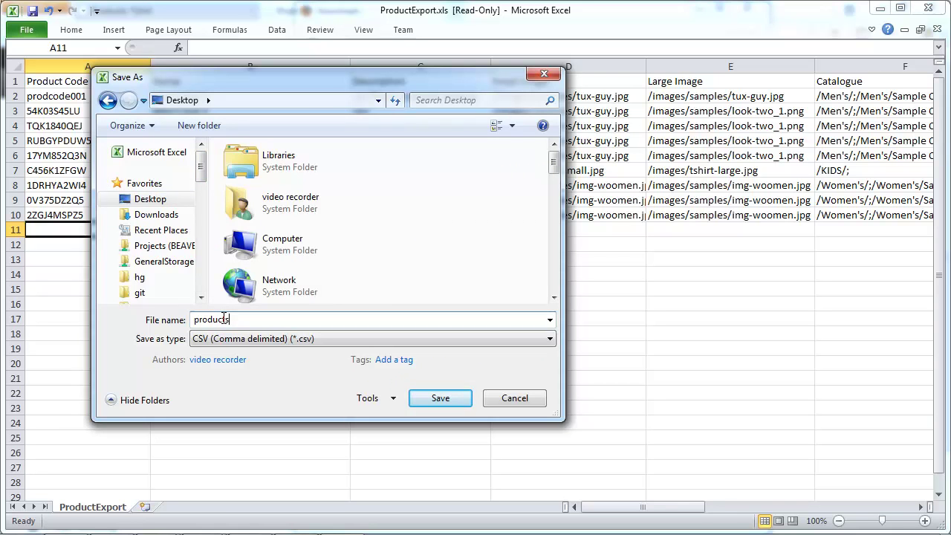
{"action": "key", "text": "Return"}
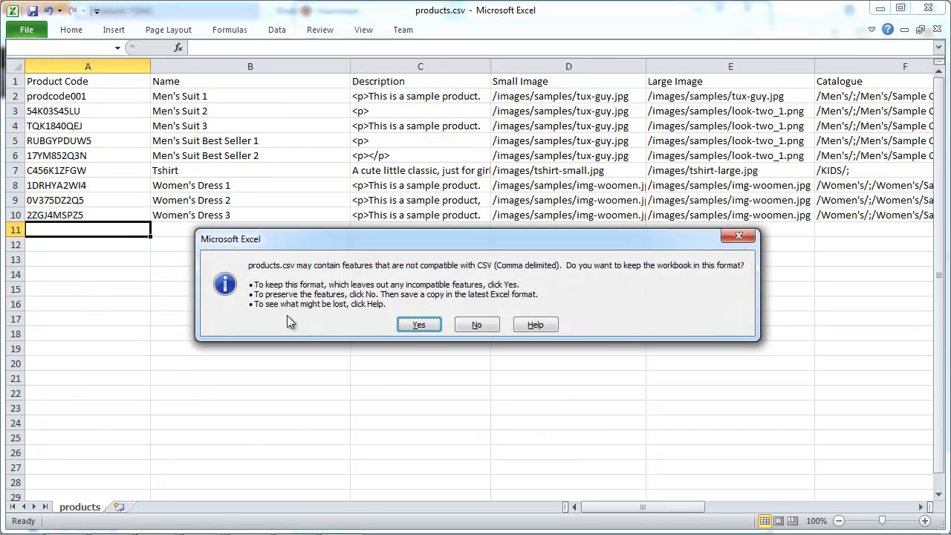
{"action": "left_click", "coordinate": [407, 327]}
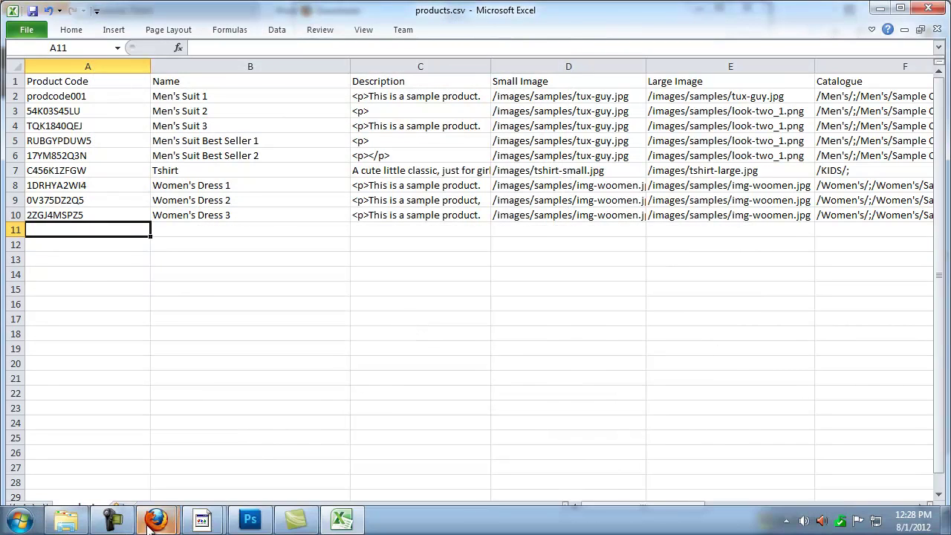
Start a new product import in HotPress Web and select products.csv as the file
{"action": "mouse_move", "coordinate": [156, 519]}
{"action": "left_click", "coordinate": [95, 450]}
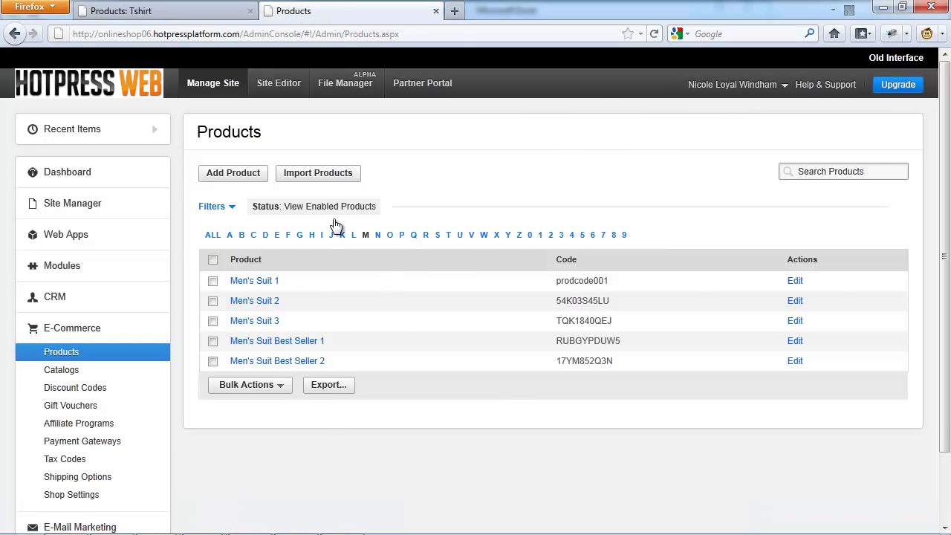
{"action": "left_click", "coordinate": [318, 172]}
{"action": "left_click", "coordinate": [450, 256]}
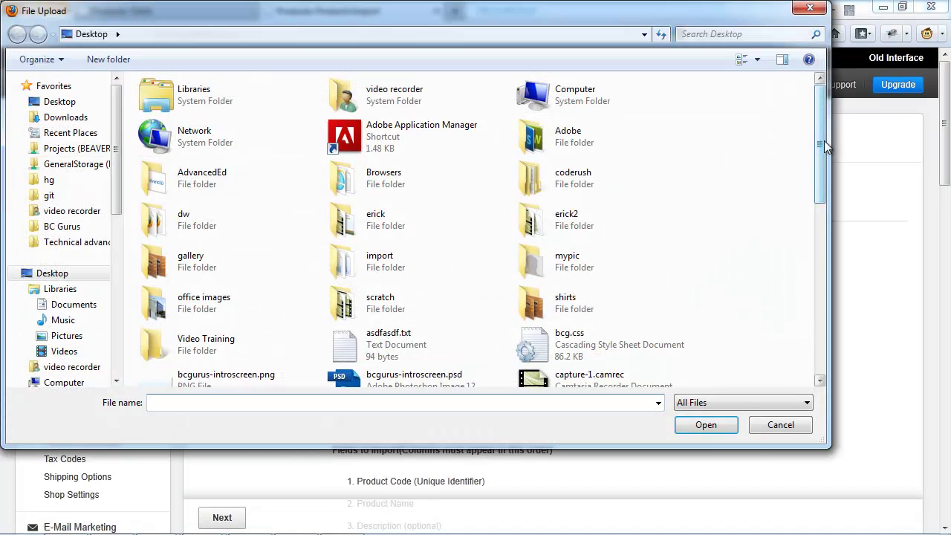
{"action": "type", "text": "pr"}
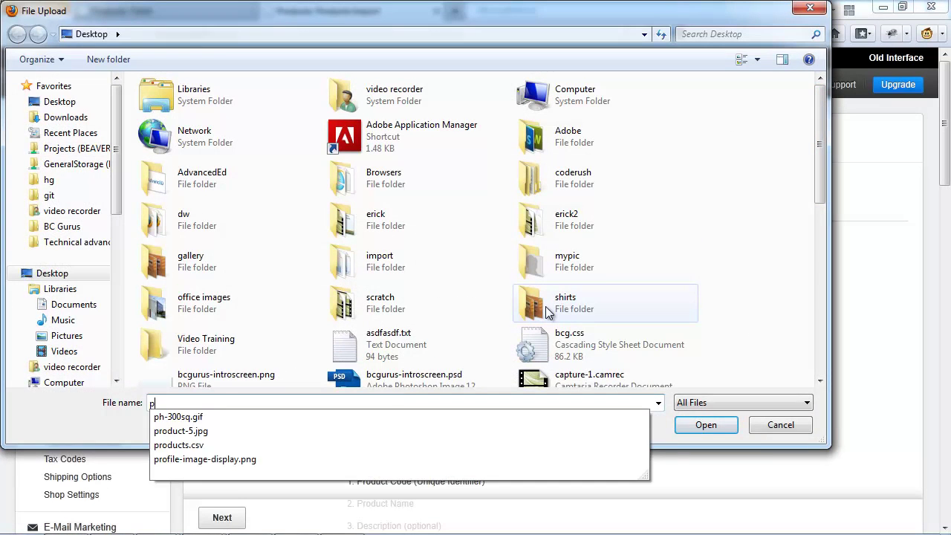
{"action": "key", "text": "Down"}
{"action": "key", "text": "Down"}
{"action": "key", "text": "Return"}
Import products.csv and return to the Products list showing all nine products
{"action": "left_click", "coordinate": [222, 517]}
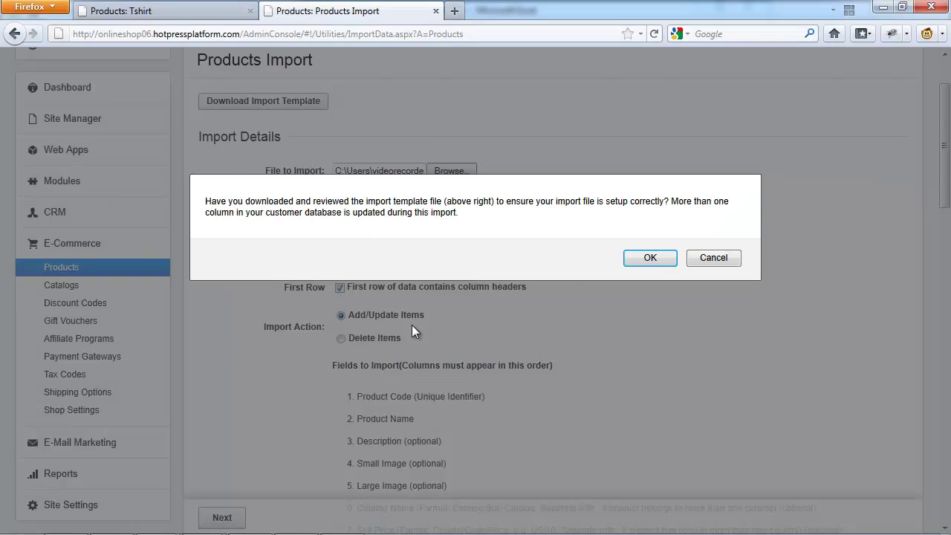
{"action": "left_click", "coordinate": [650, 258]}
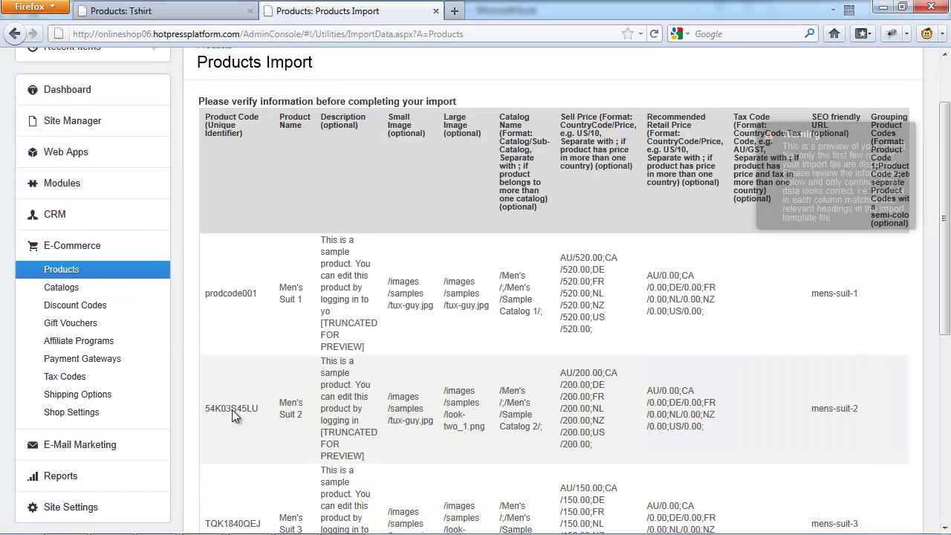
{"action": "scroll", "coordinate": [263, 393], "scroll_direction": "down", "scroll_amount": 6}
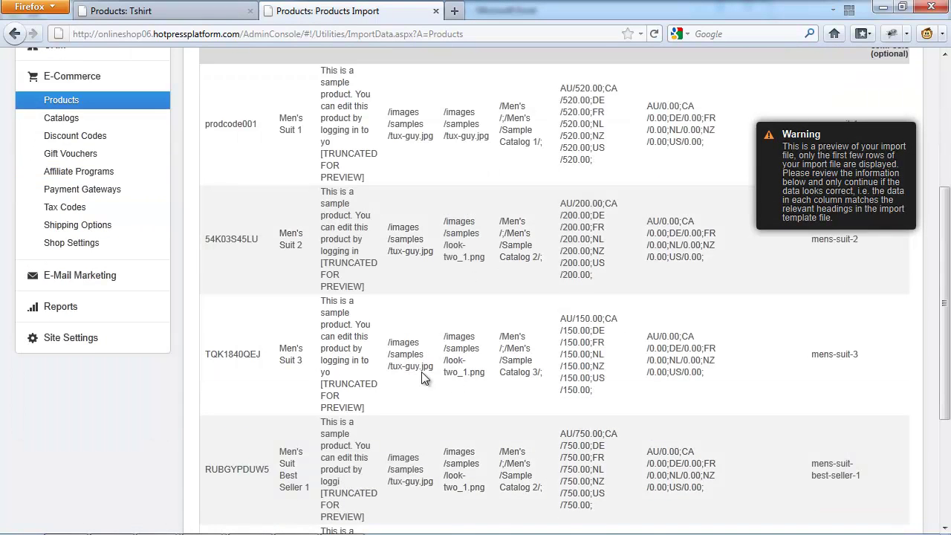
{"action": "scroll", "coordinate": [421, 371], "scroll_direction": "down", "scroll_amount": 2}
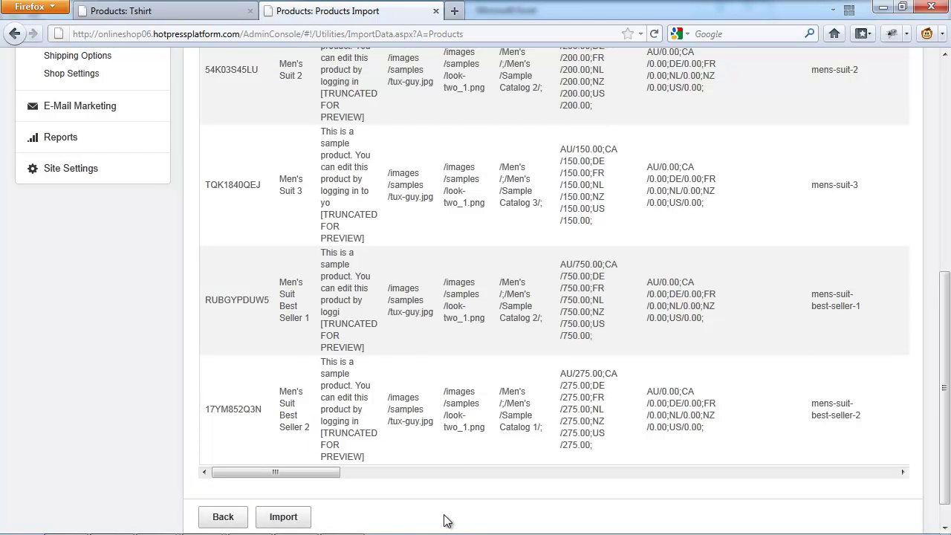
{"action": "left_click", "coordinate": [283, 517]}
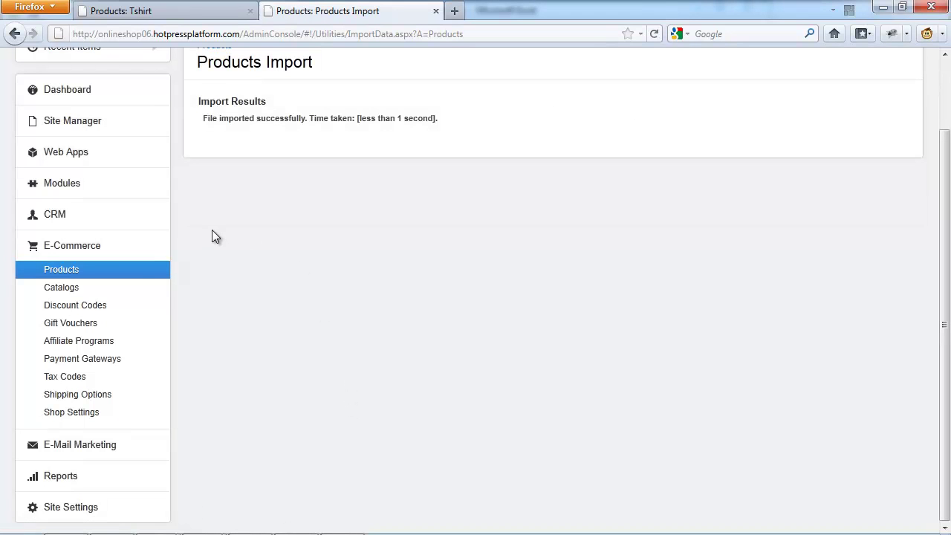
{"action": "left_click", "coordinate": [108, 277]}
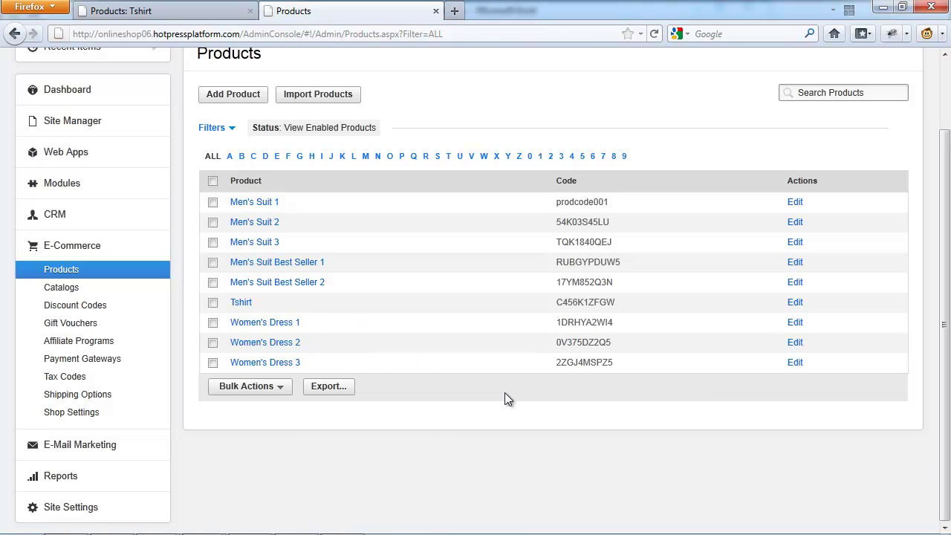
In row 11 of products.csv, enter testproduct as both Product Code and Name
{"action": "left_click", "coordinate": [339, 517]}
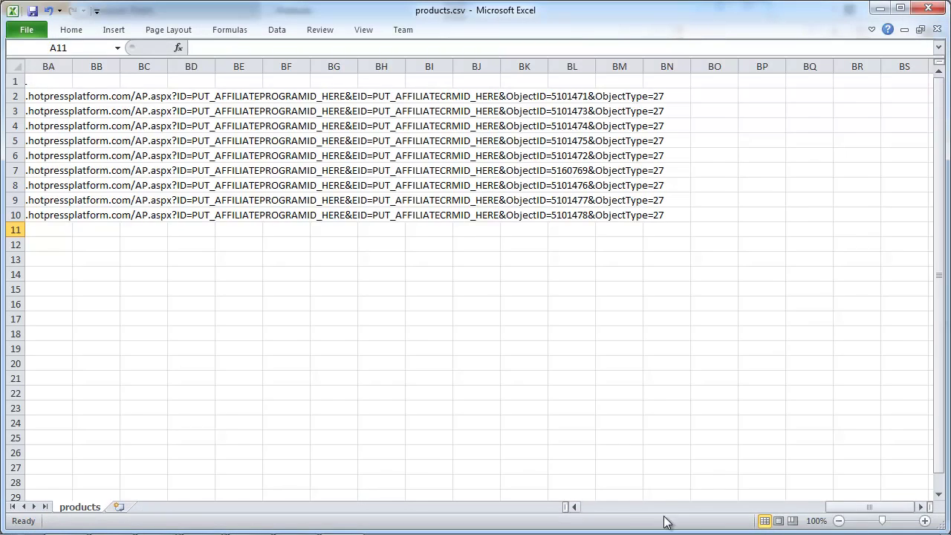
{"action": "left_click_drag", "start_coordinate": [849, 507], "coordinate": [569, 506]}
{"action": "left_click", "coordinate": [72, 239]}
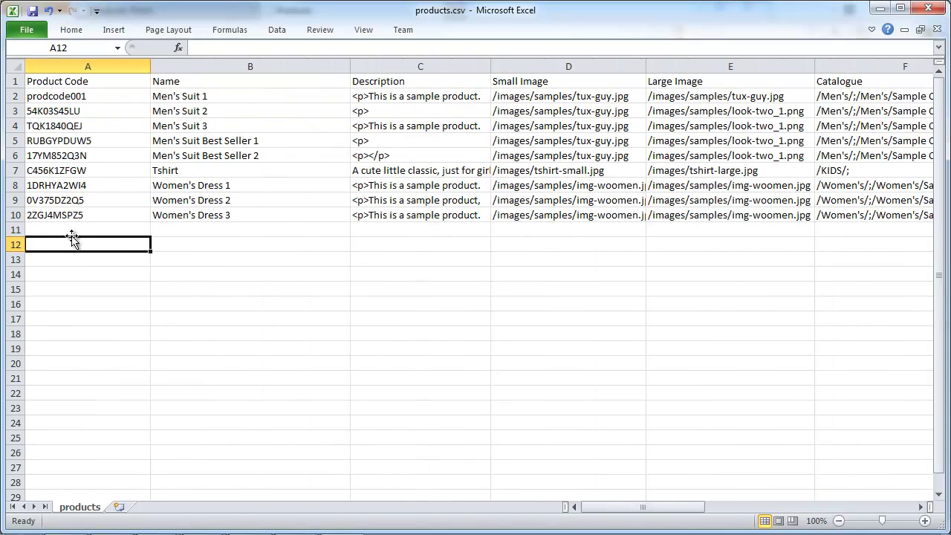
{"action": "left_click", "coordinate": [71, 230]}
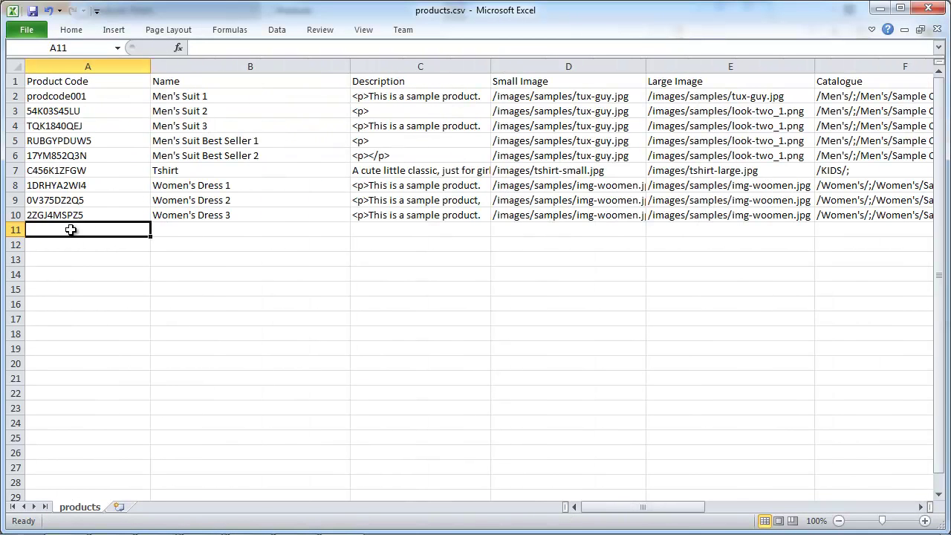
{"action": "type", "text": "product"}
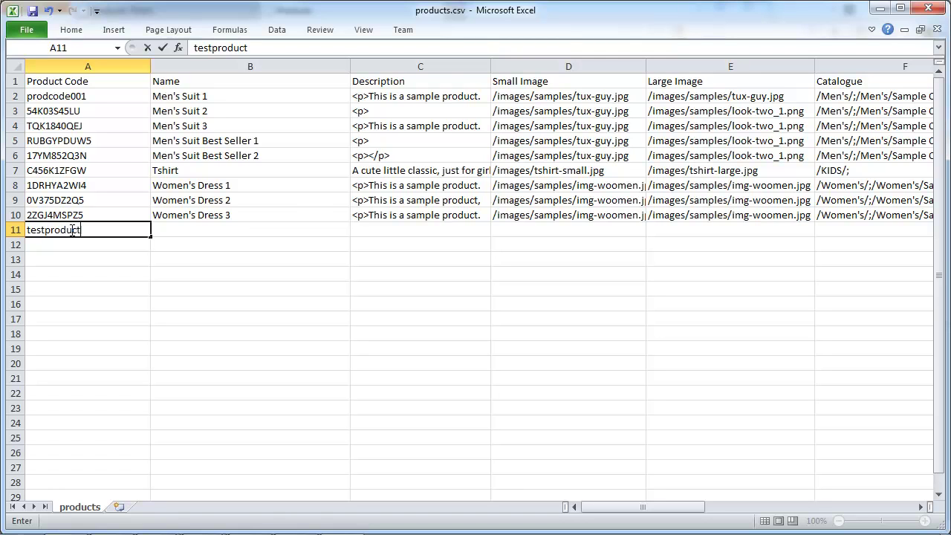
{"action": "key", "text": "Tab"}
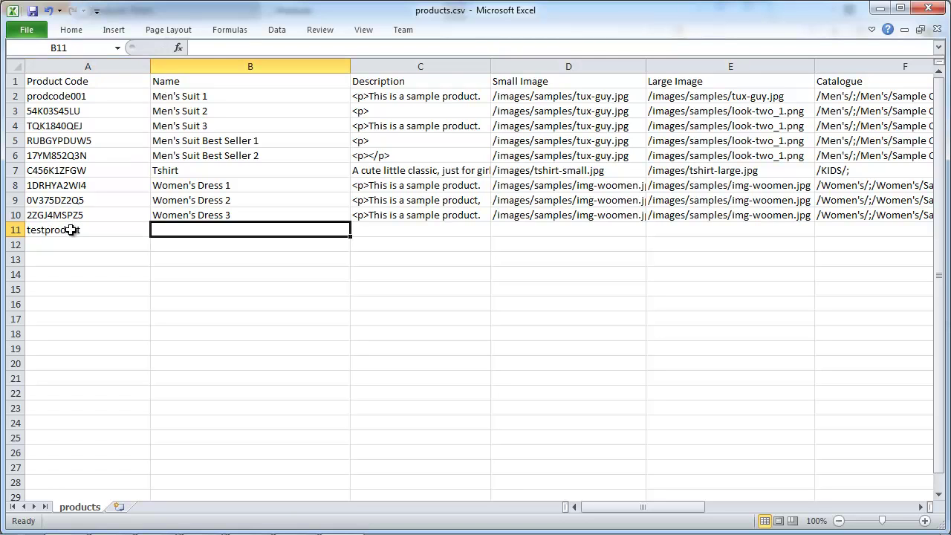
{"action": "type", "text": "testproduc"}
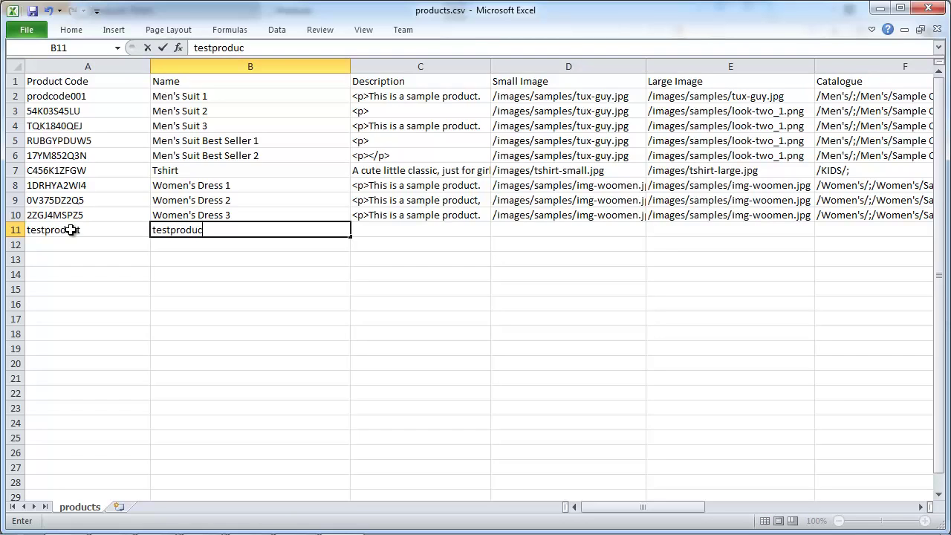
{"action": "type", "text": "t"}
{"action": "left_click", "coordinate": [927, 506]}
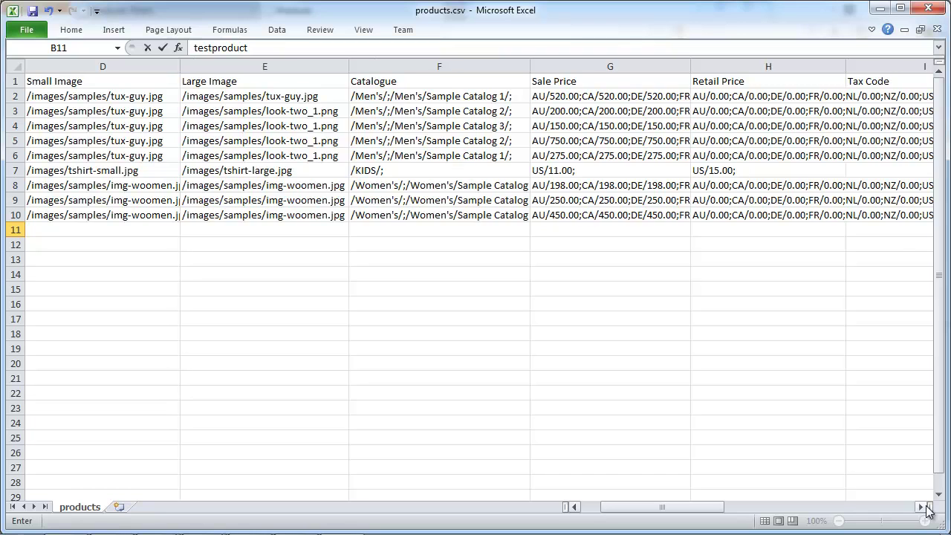
{"action": "left_click", "coordinate": [927, 506]}
Set the new row's Catalogue to /KIDS/; and save products.csv, keeping CSV format
{"action": "left_click", "coordinate": [234, 228]}
{"action": "key", "text": "alt"}
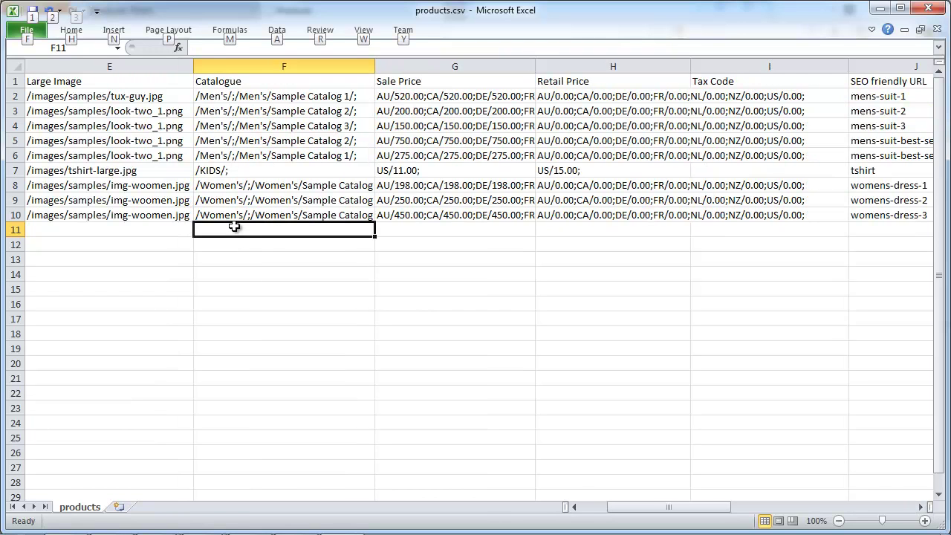
{"action": "type", "text": "/KIDS/;"}
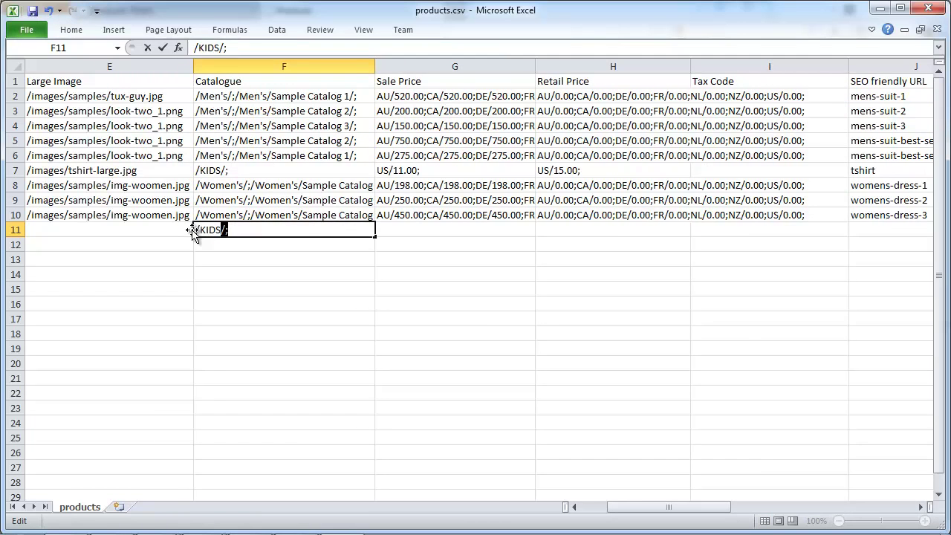
{"action": "left_click", "coordinate": [269, 274]}
{"action": "key", "text": "Left"}
{"action": "key", "text": "Left"}
{"action": "key", "text": "Left"}
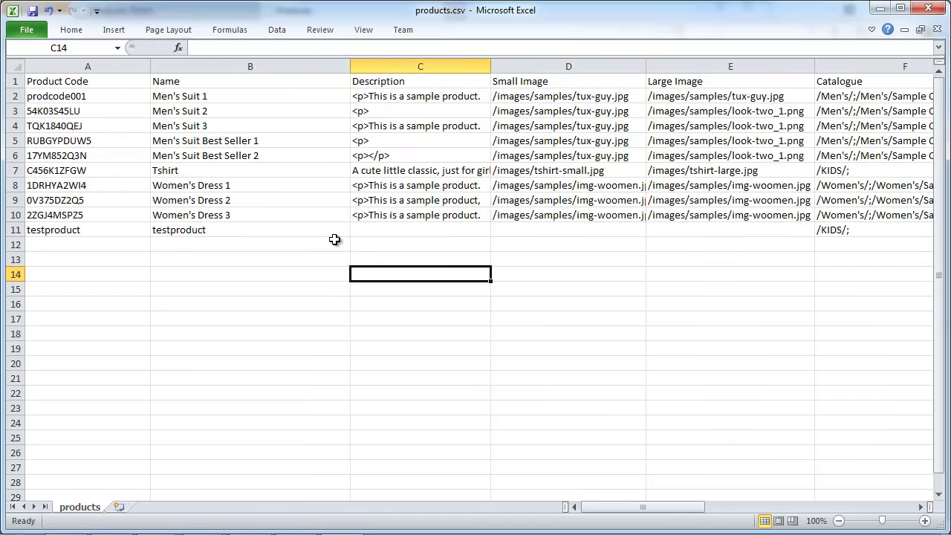
{"action": "key", "text": "ctrl+s"}
{"action": "left_click", "coordinate": [422, 325]}
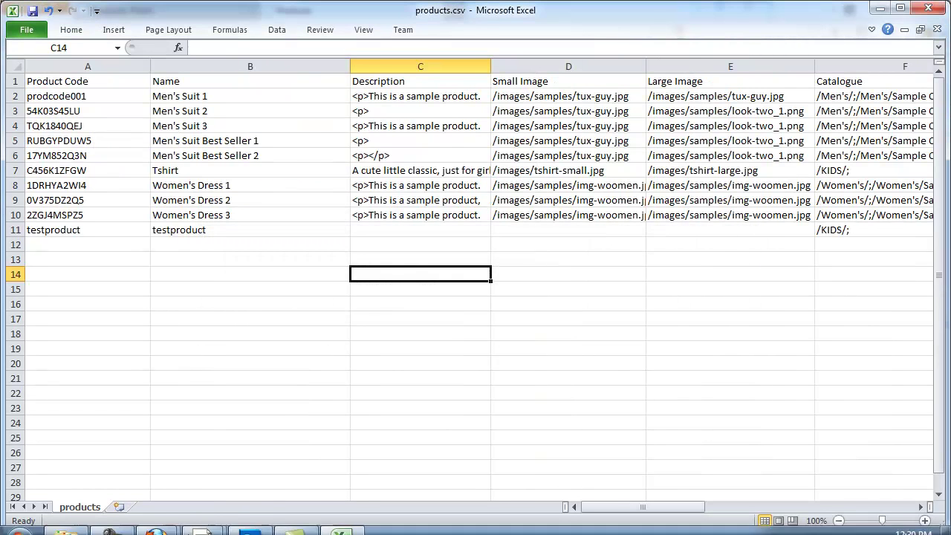
From the admin Products page, start a product import using products.csv as the file
{"action": "mouse_move", "coordinate": [156, 522]}
{"action": "left_click", "coordinate": [102, 462]}
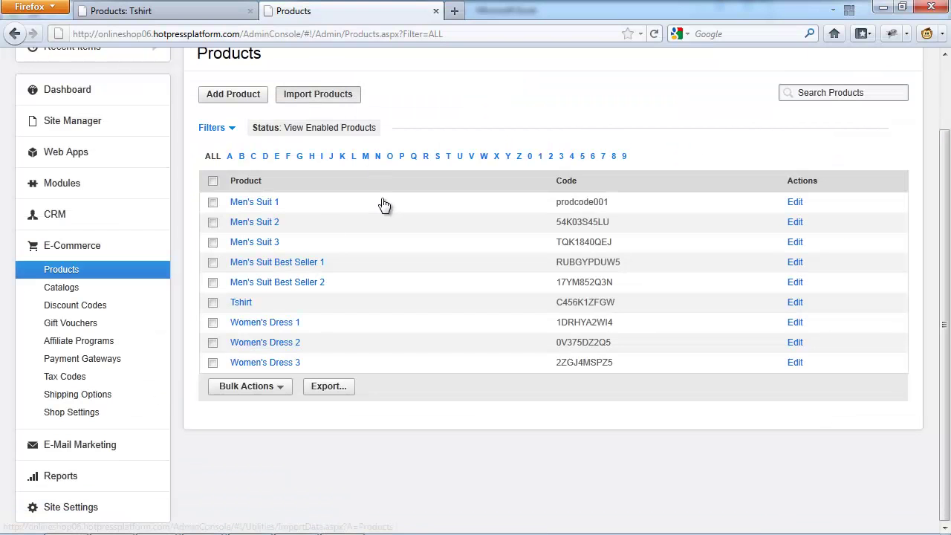
{"action": "left_click", "coordinate": [318, 94]}
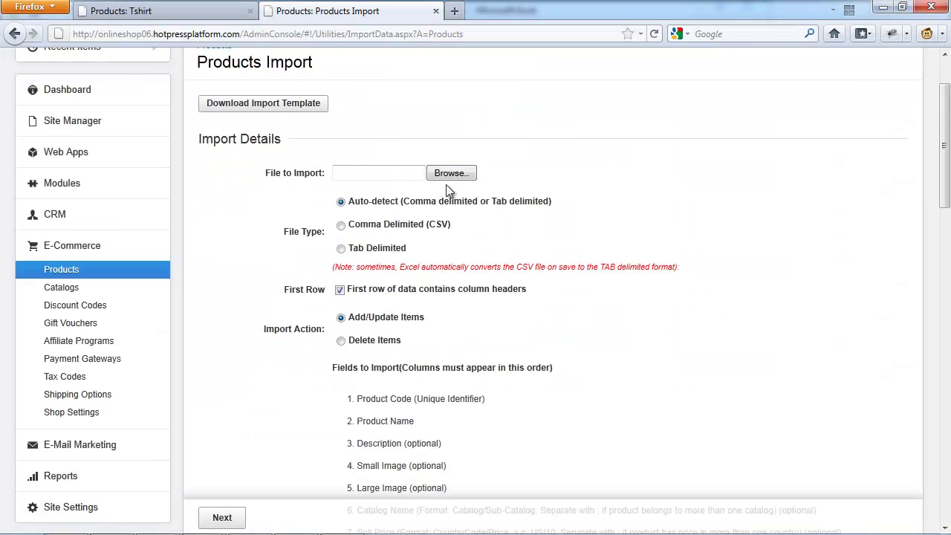
{"action": "left_click", "coordinate": [451, 174]}
{"action": "type", "text": "p"}
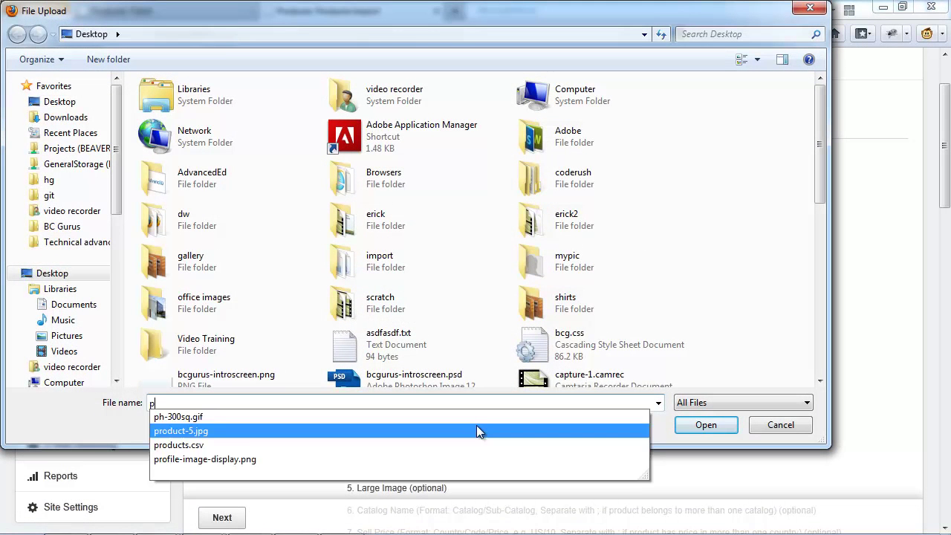
{"action": "type", "text": "r"}
{"action": "key", "text": "Up"}
{"action": "key", "text": "Up"}
{"action": "key", "text": "Return"}
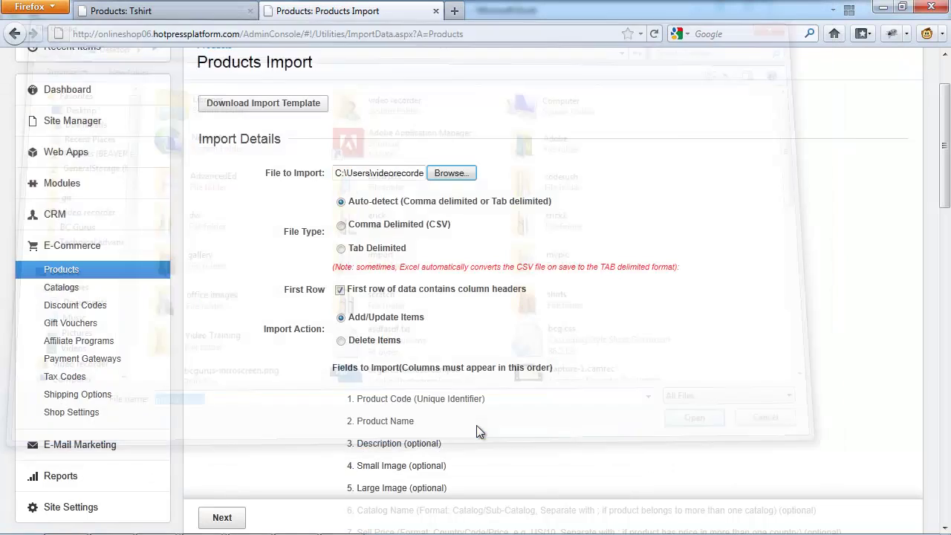
Confirm the preview and import the products, then return to the Products list
{"action": "left_click", "coordinate": [225, 517]}
{"action": "left_click", "coordinate": [658, 258]}
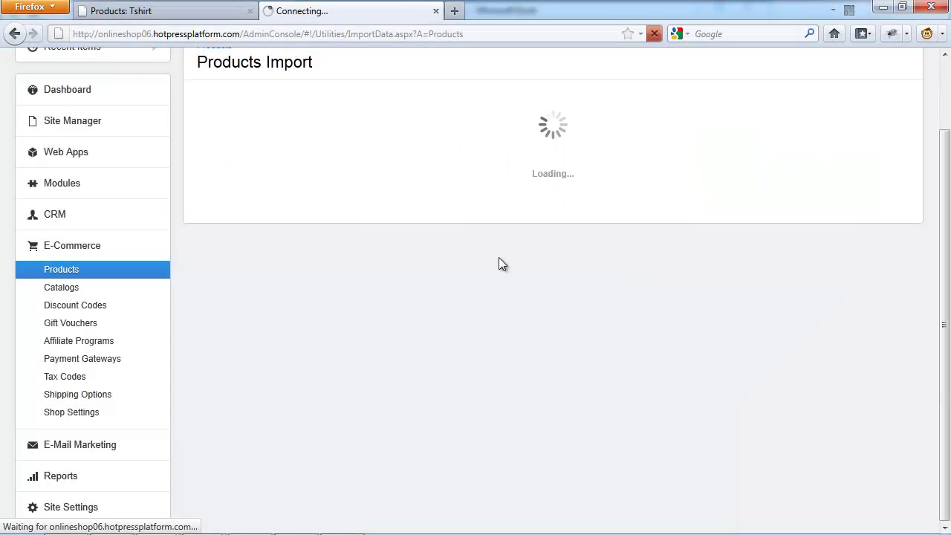
{"action": "scroll", "coordinate": [301, 453], "scroll_direction": "down", "scroll_amount": 5}
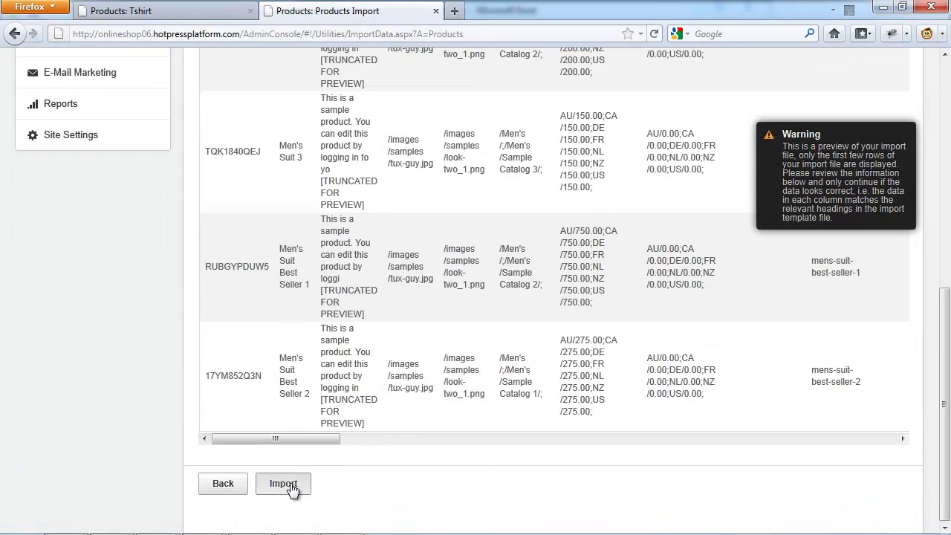
{"action": "left_click", "coordinate": [289, 483]}
{"action": "left_click", "coordinate": [110, 270]}
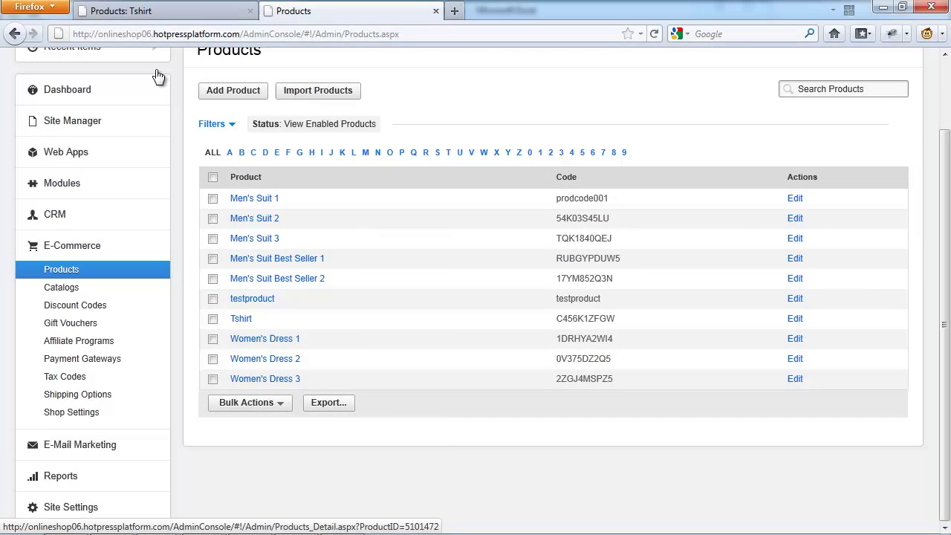
{"action": "left_click_drag", "start_coordinate": [240, 33], "coordinate": [72, 34]}
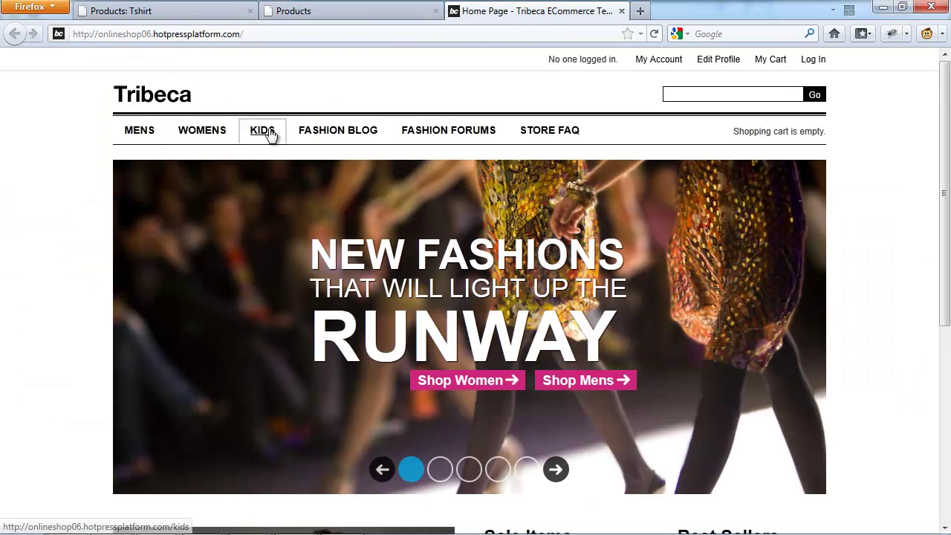
Check the KIDS catalog for TESTPRODUCT beside TSHIRT, then return to the products.csv spreadsheet
{"action": "left_click", "coordinate": [263, 130]}
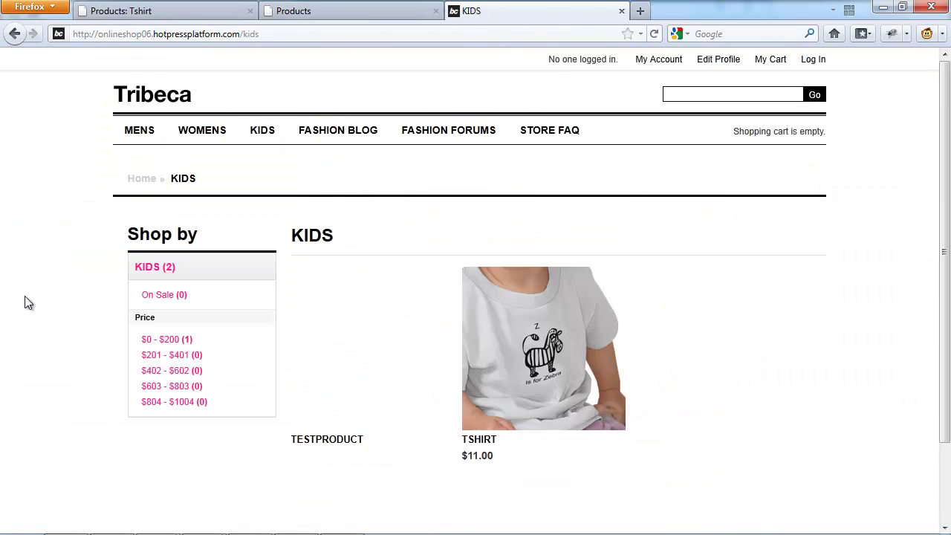
{"action": "scroll", "coordinate": [44, 312], "scroll_direction": "down", "scroll_amount": 2}
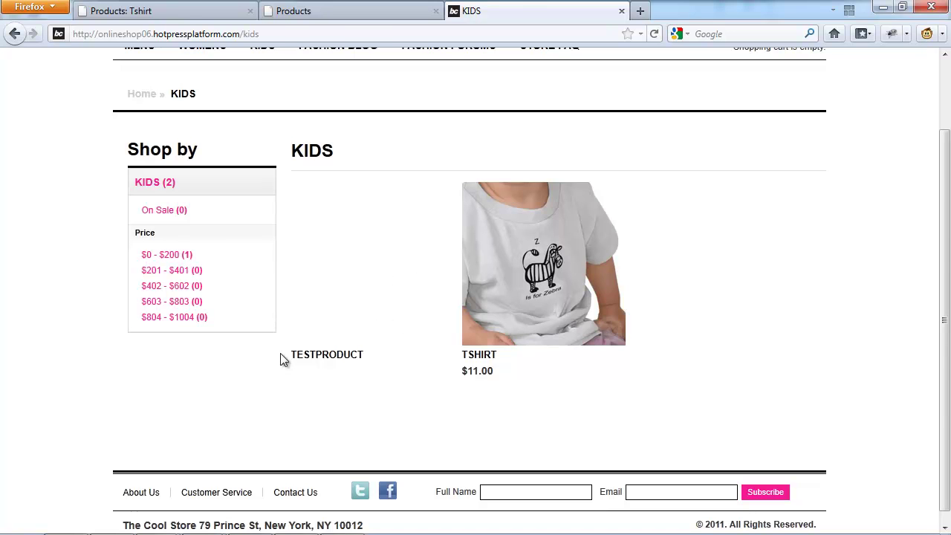
{"action": "key", "text": "alt+Tab"}
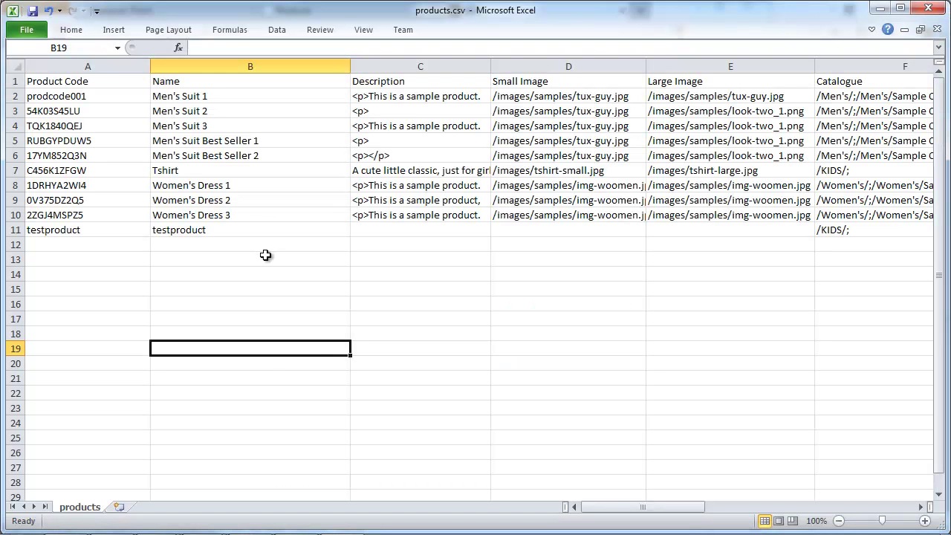